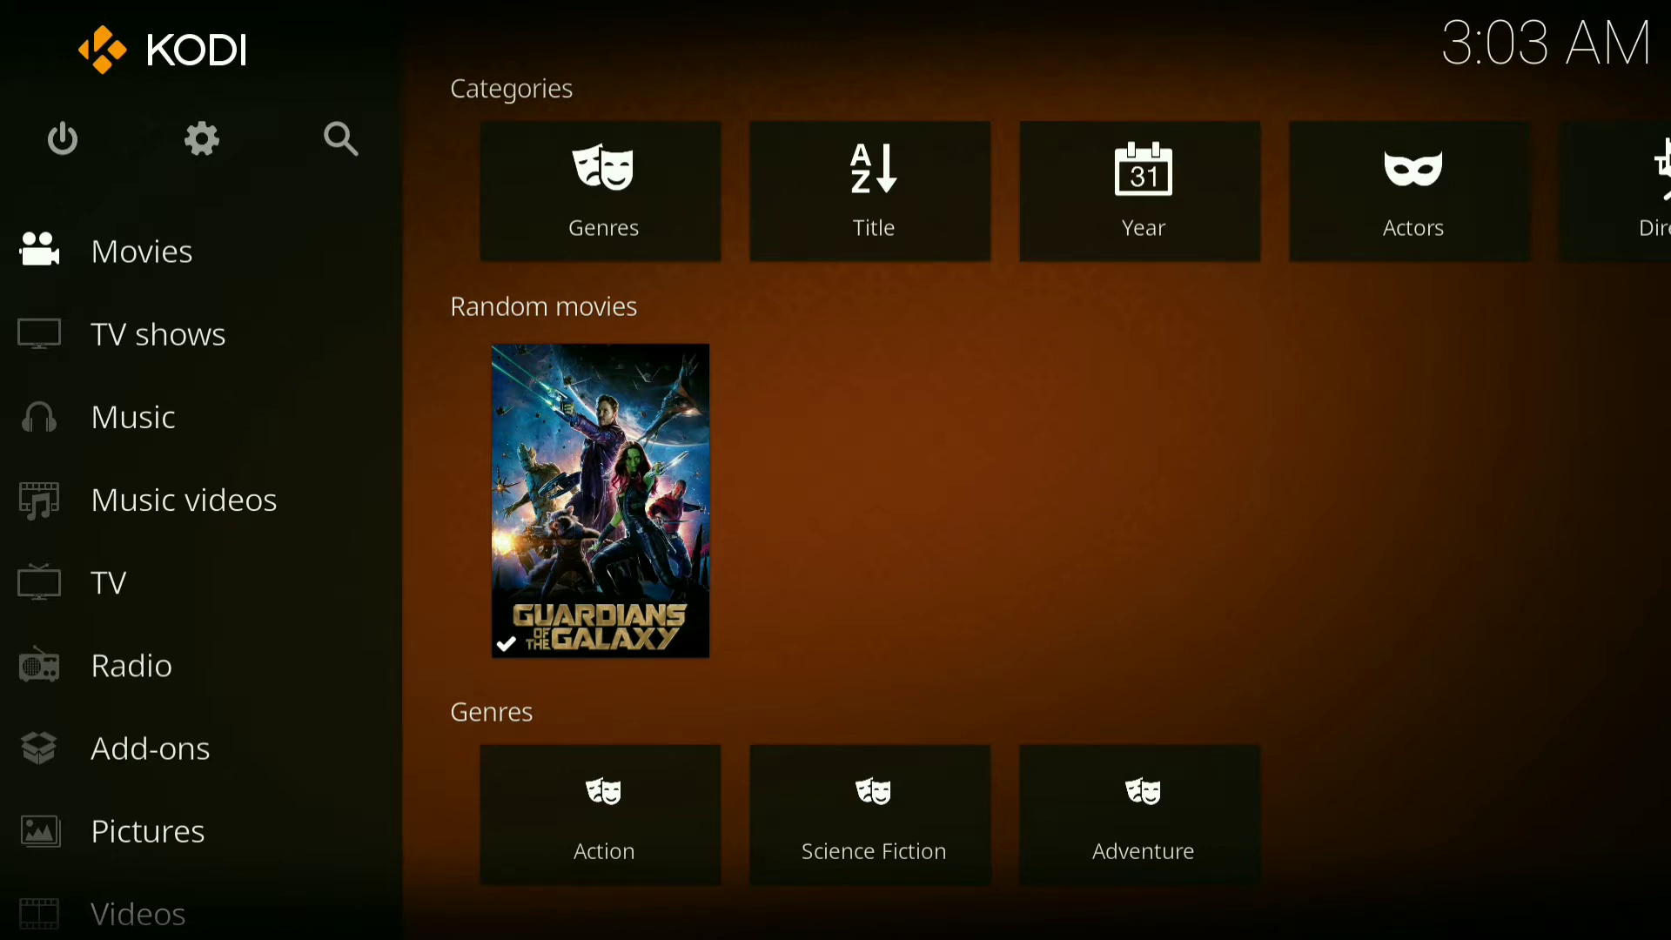
Check the Unknown sources option in the system's add-on settings
key("Return")
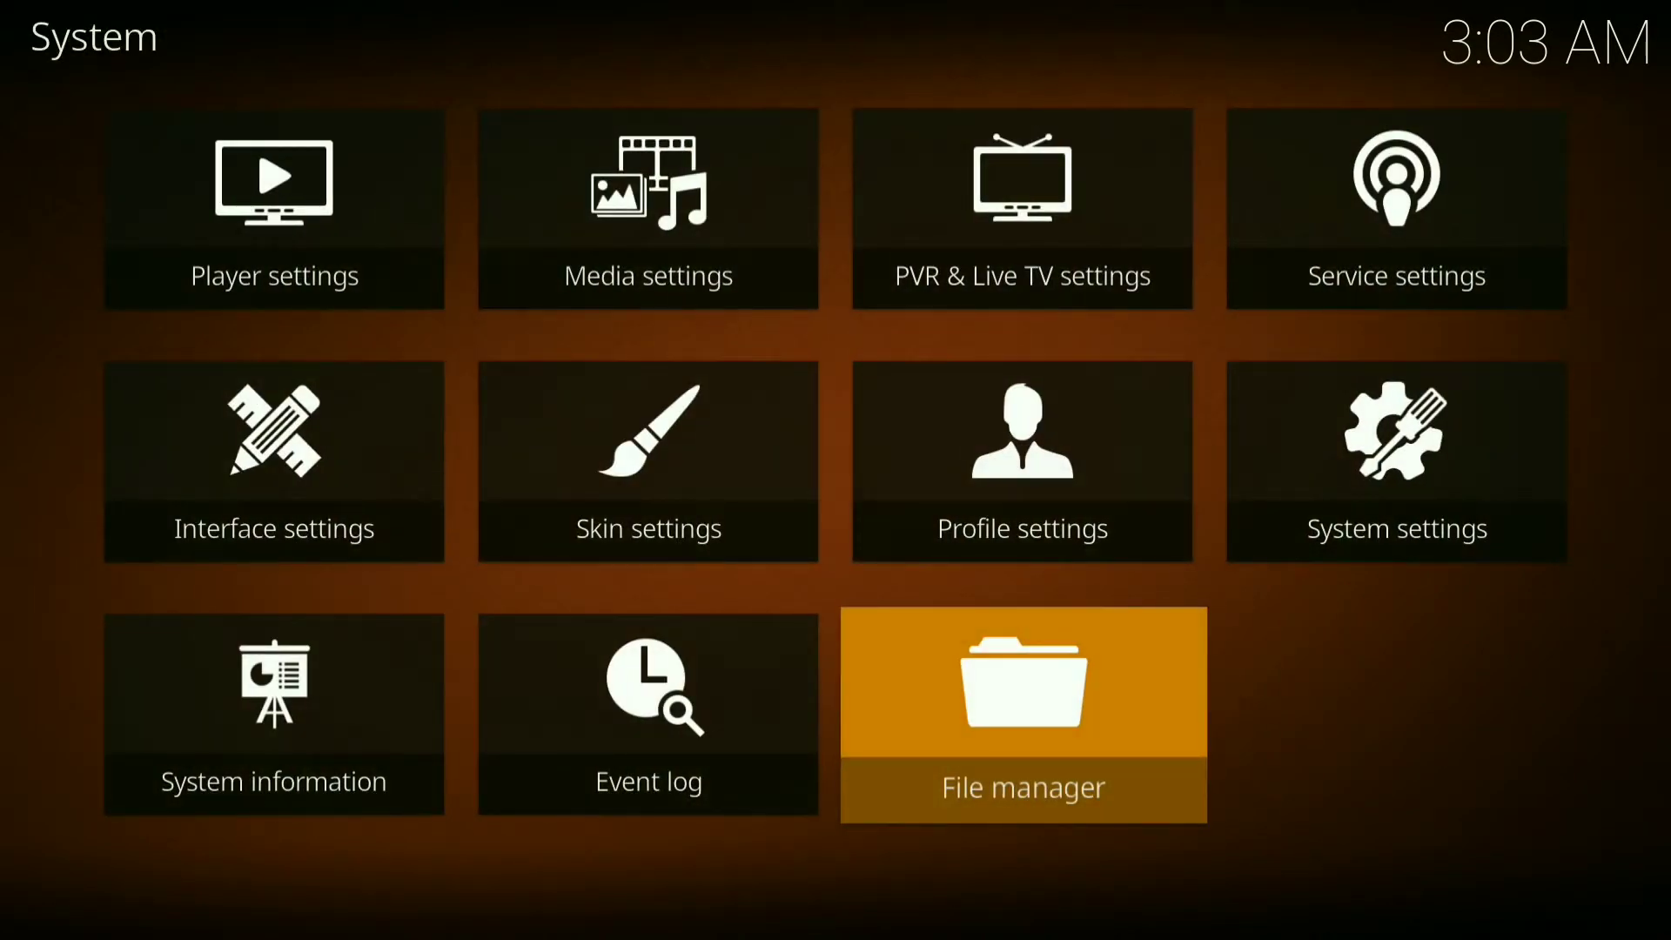
key("Up")
key("Right")
key("Return")
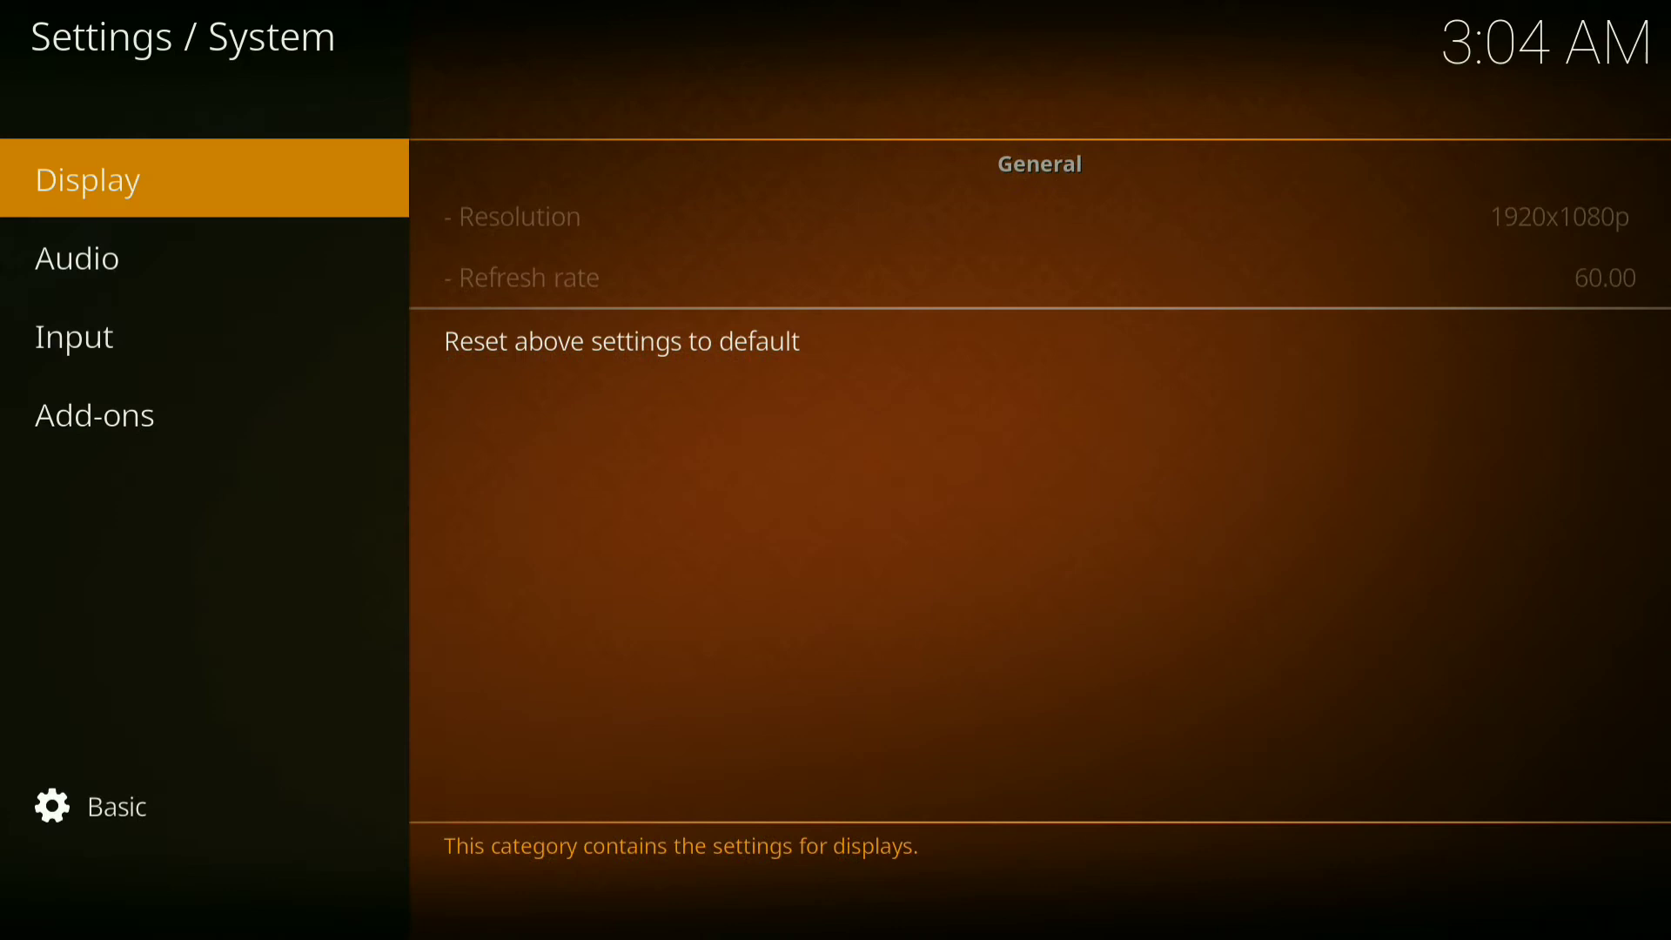
left_click(204, 414)
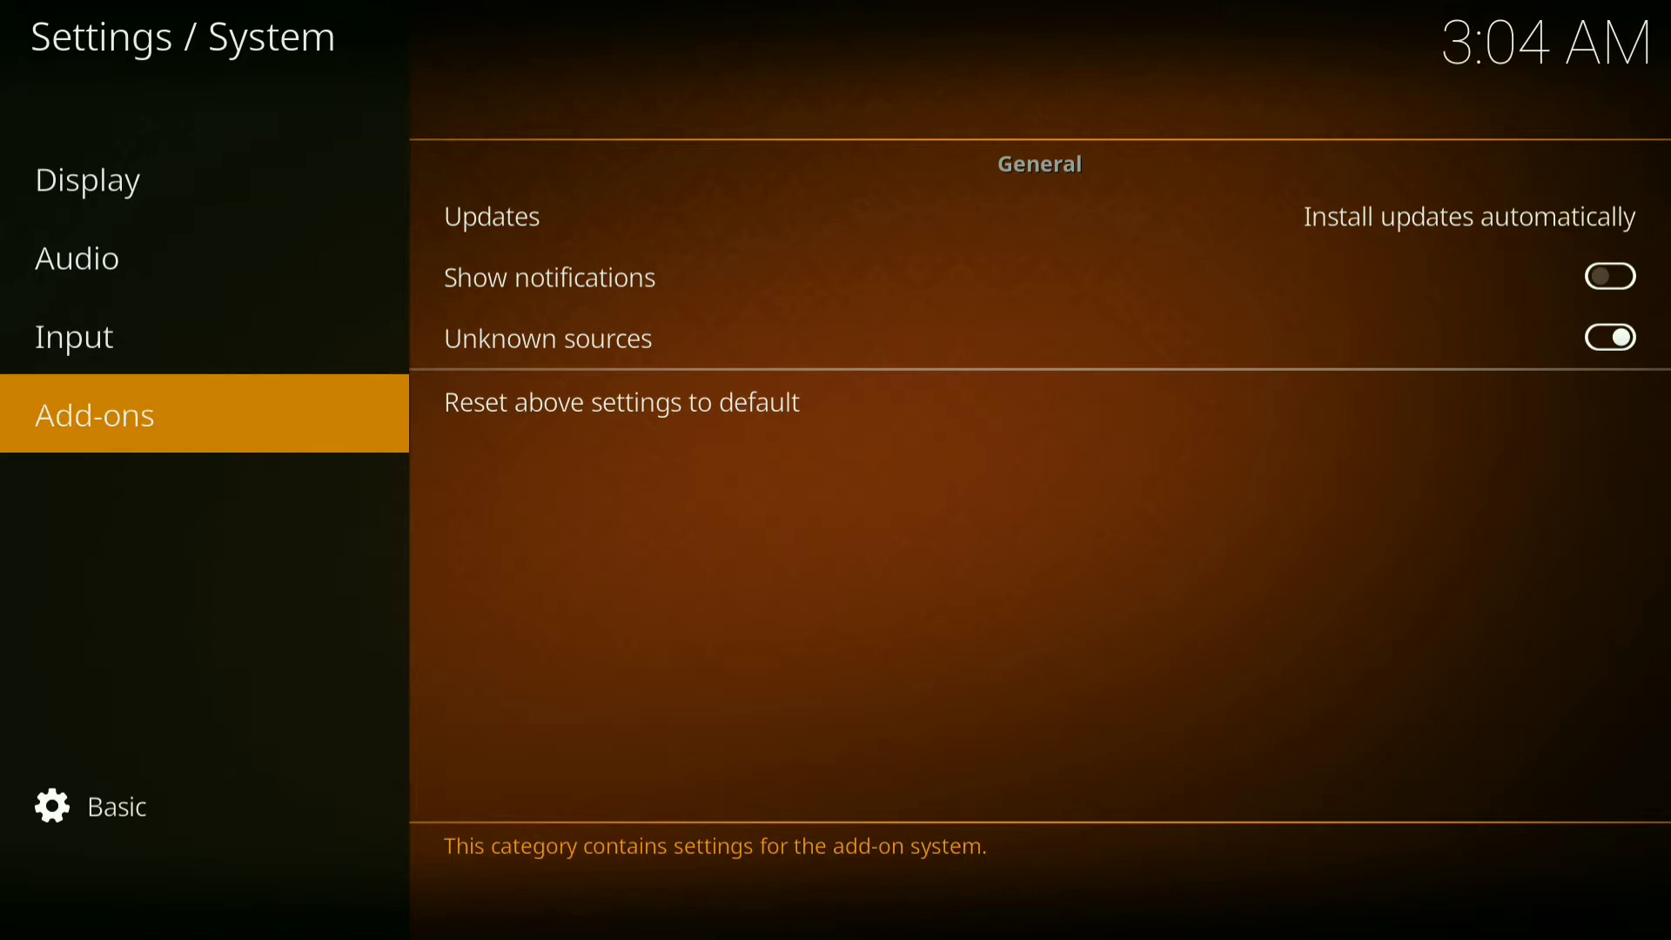
key("BackSpace")
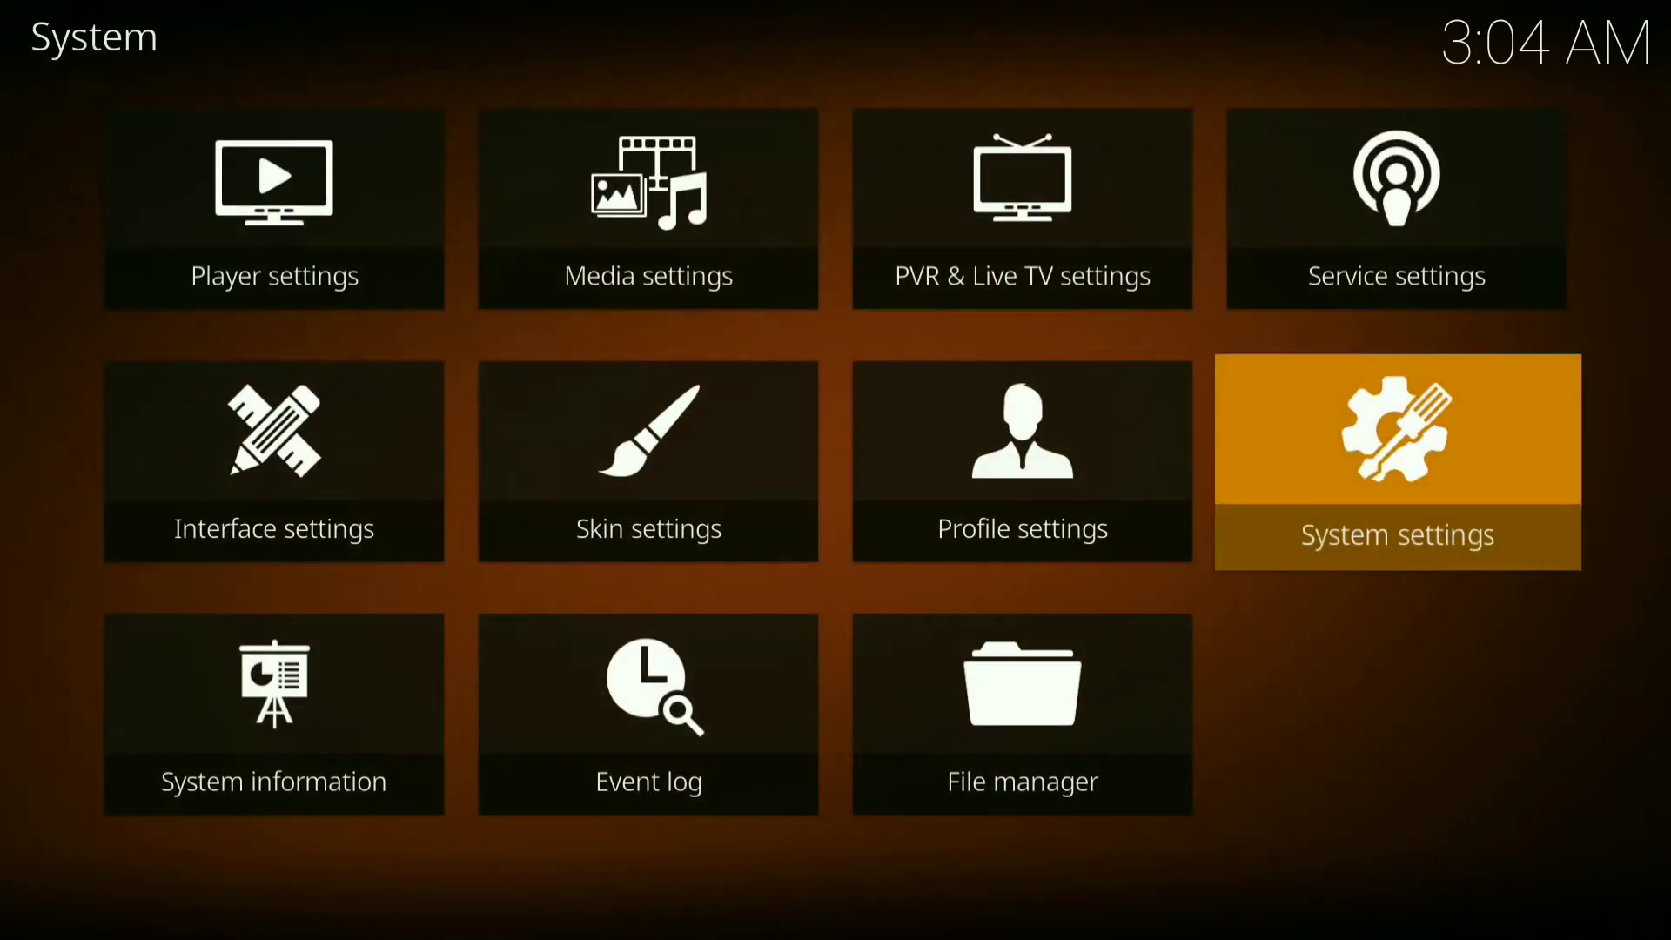
key("Down")
key("Return")
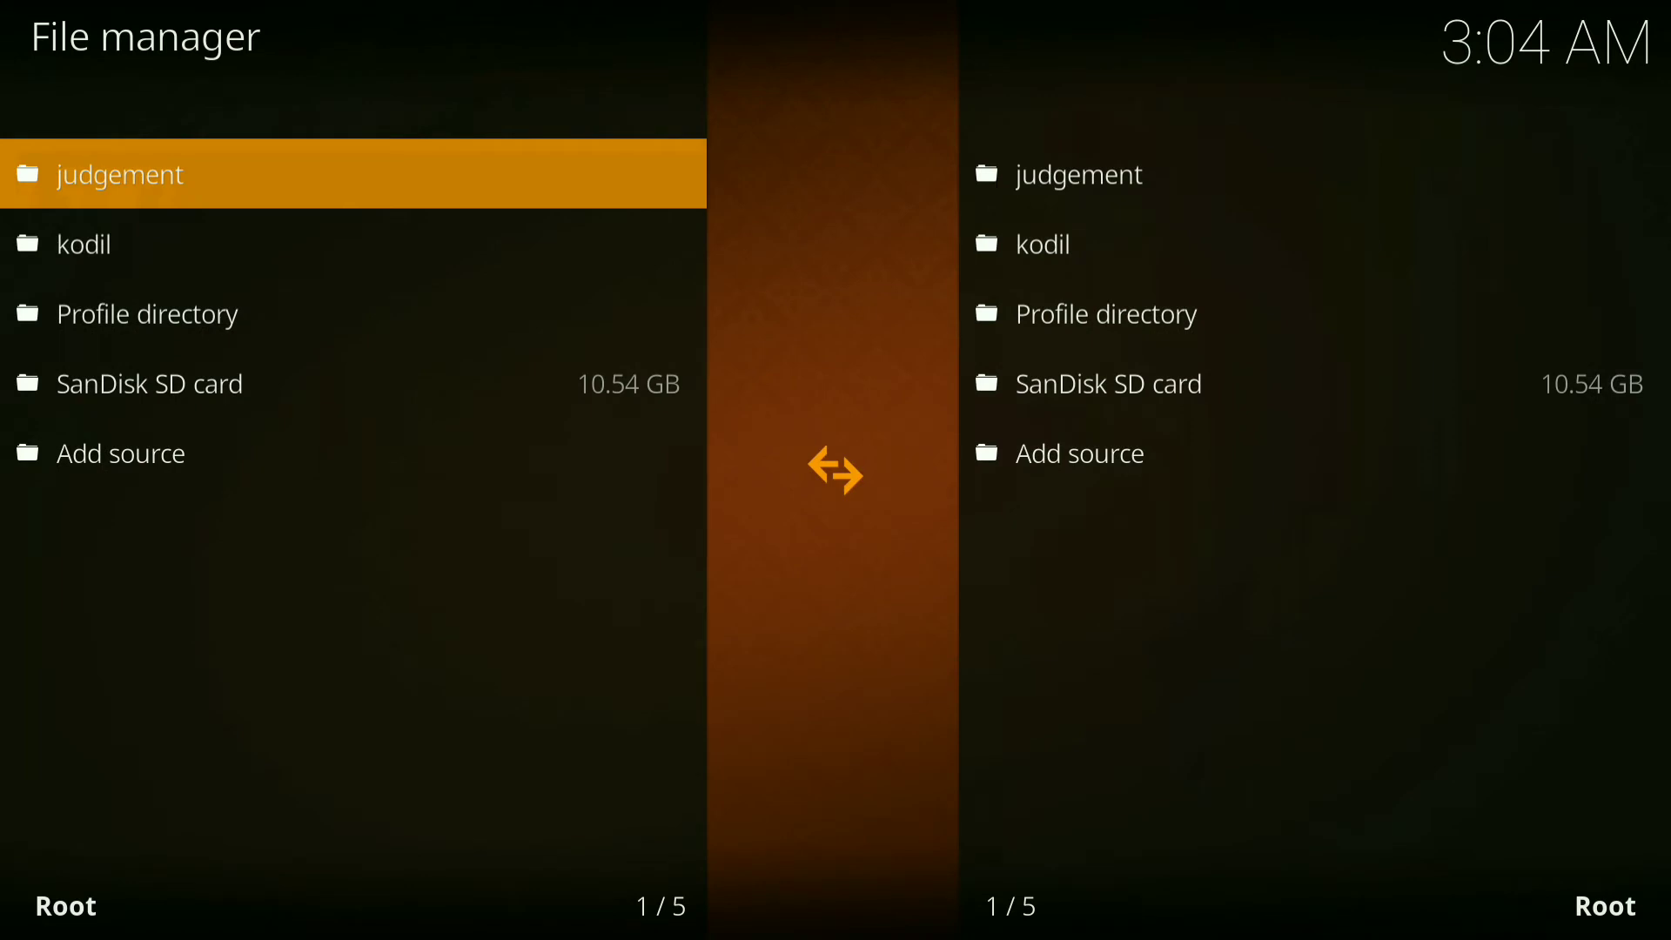
key("Up")
key("Return")
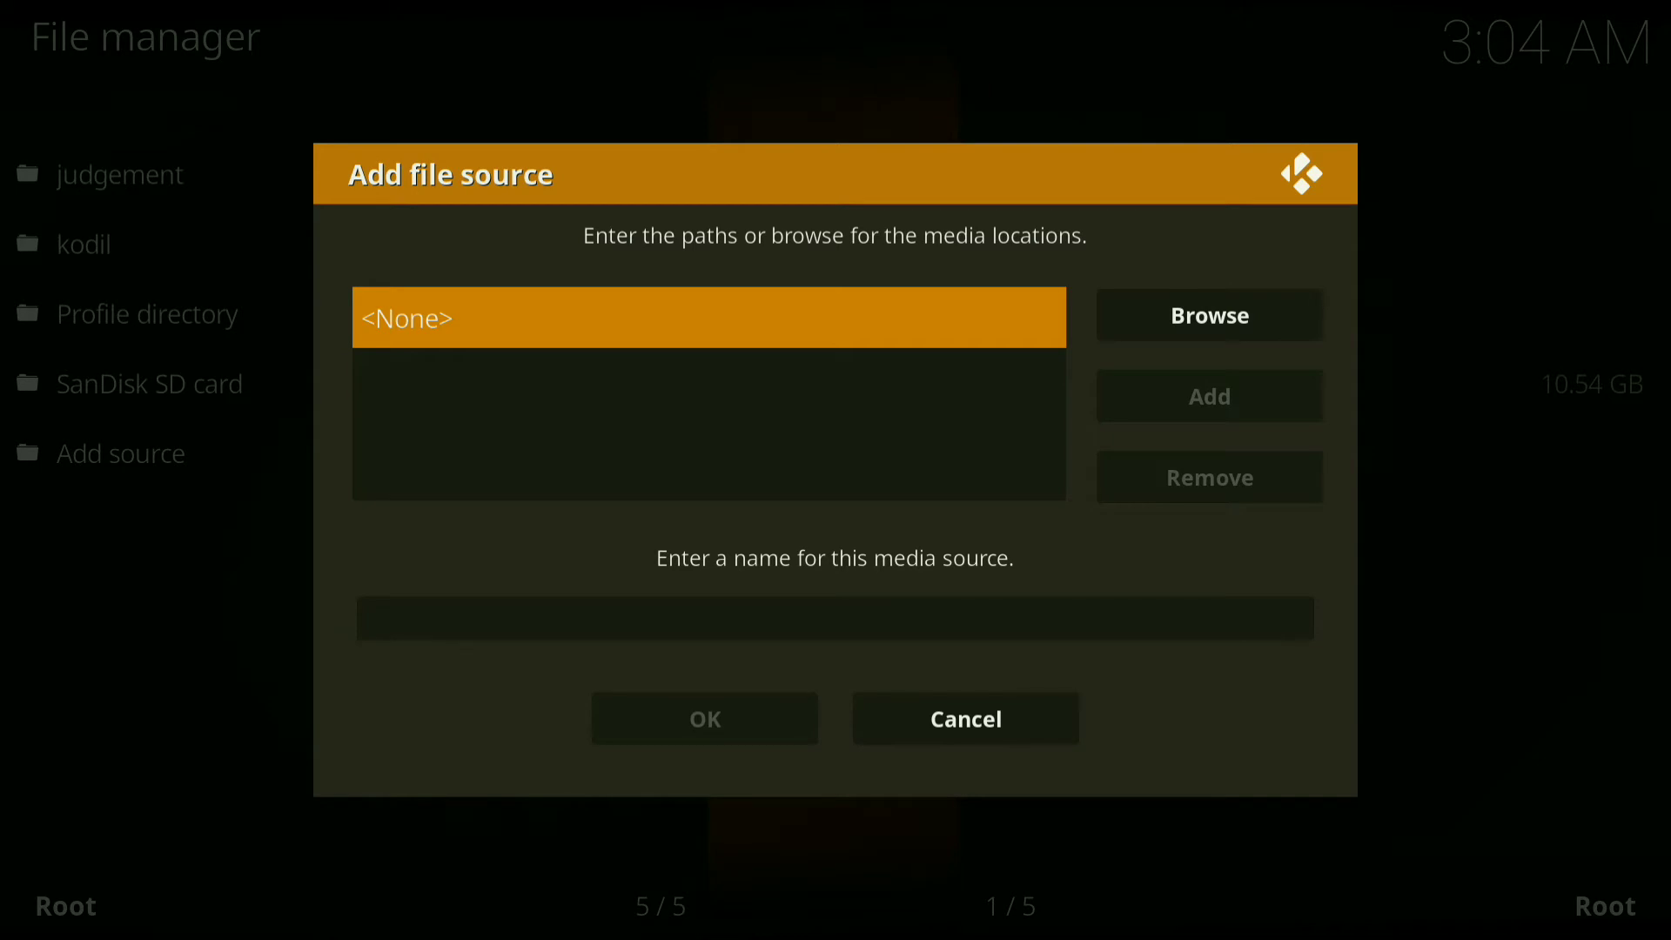
key("Return")
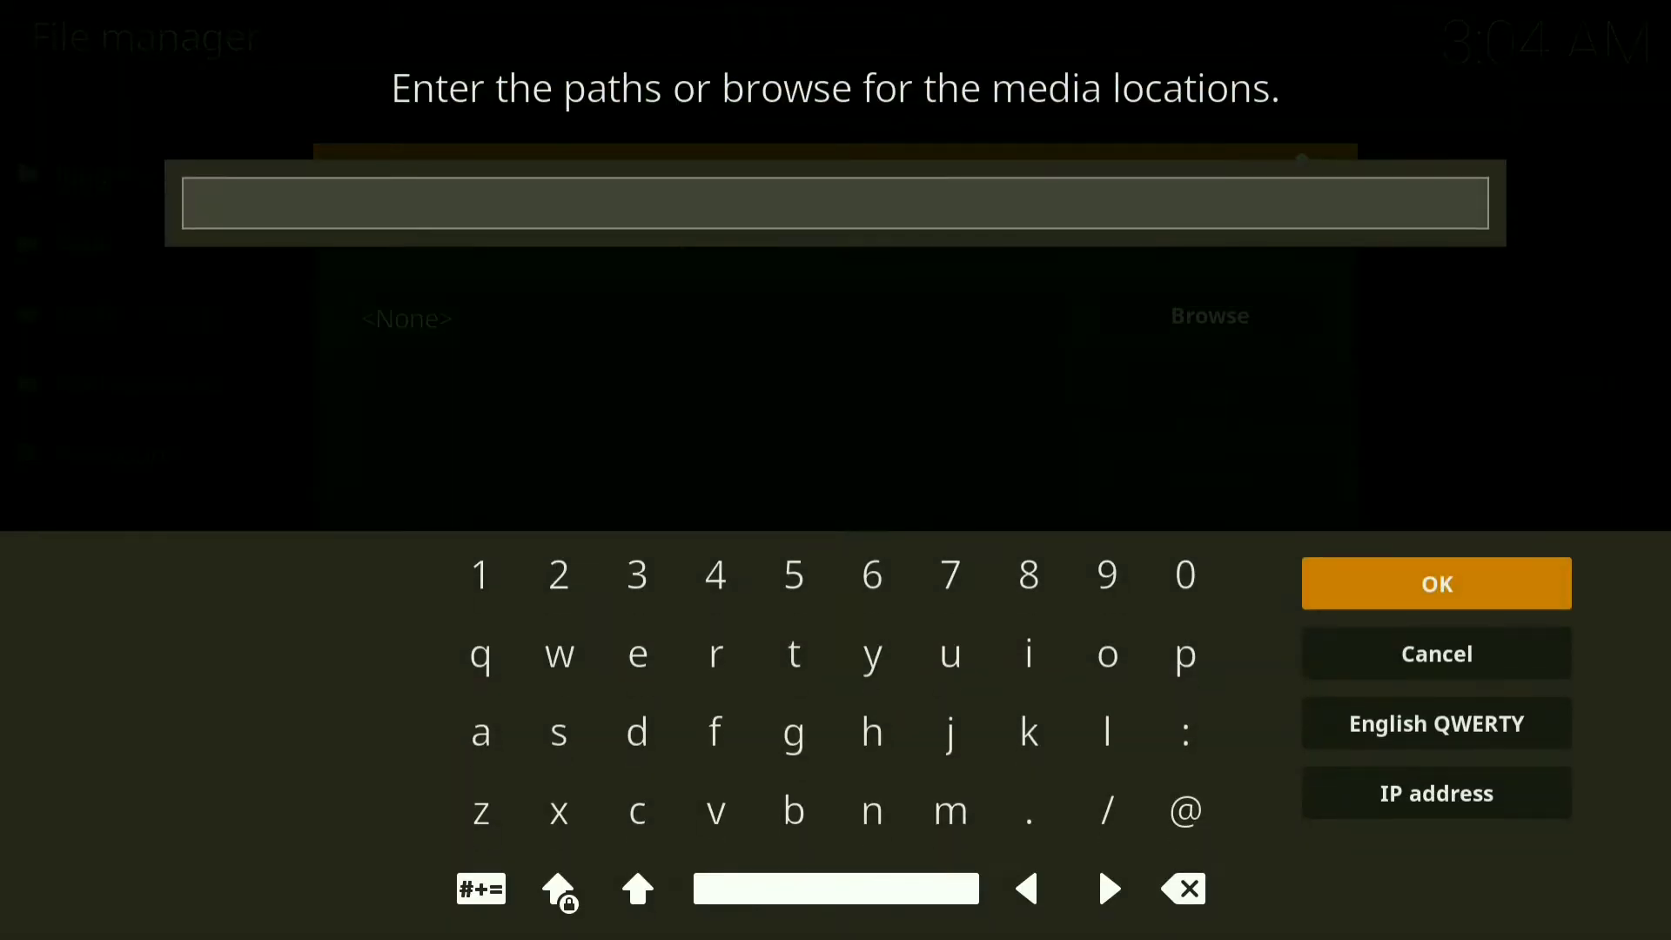
type("h")
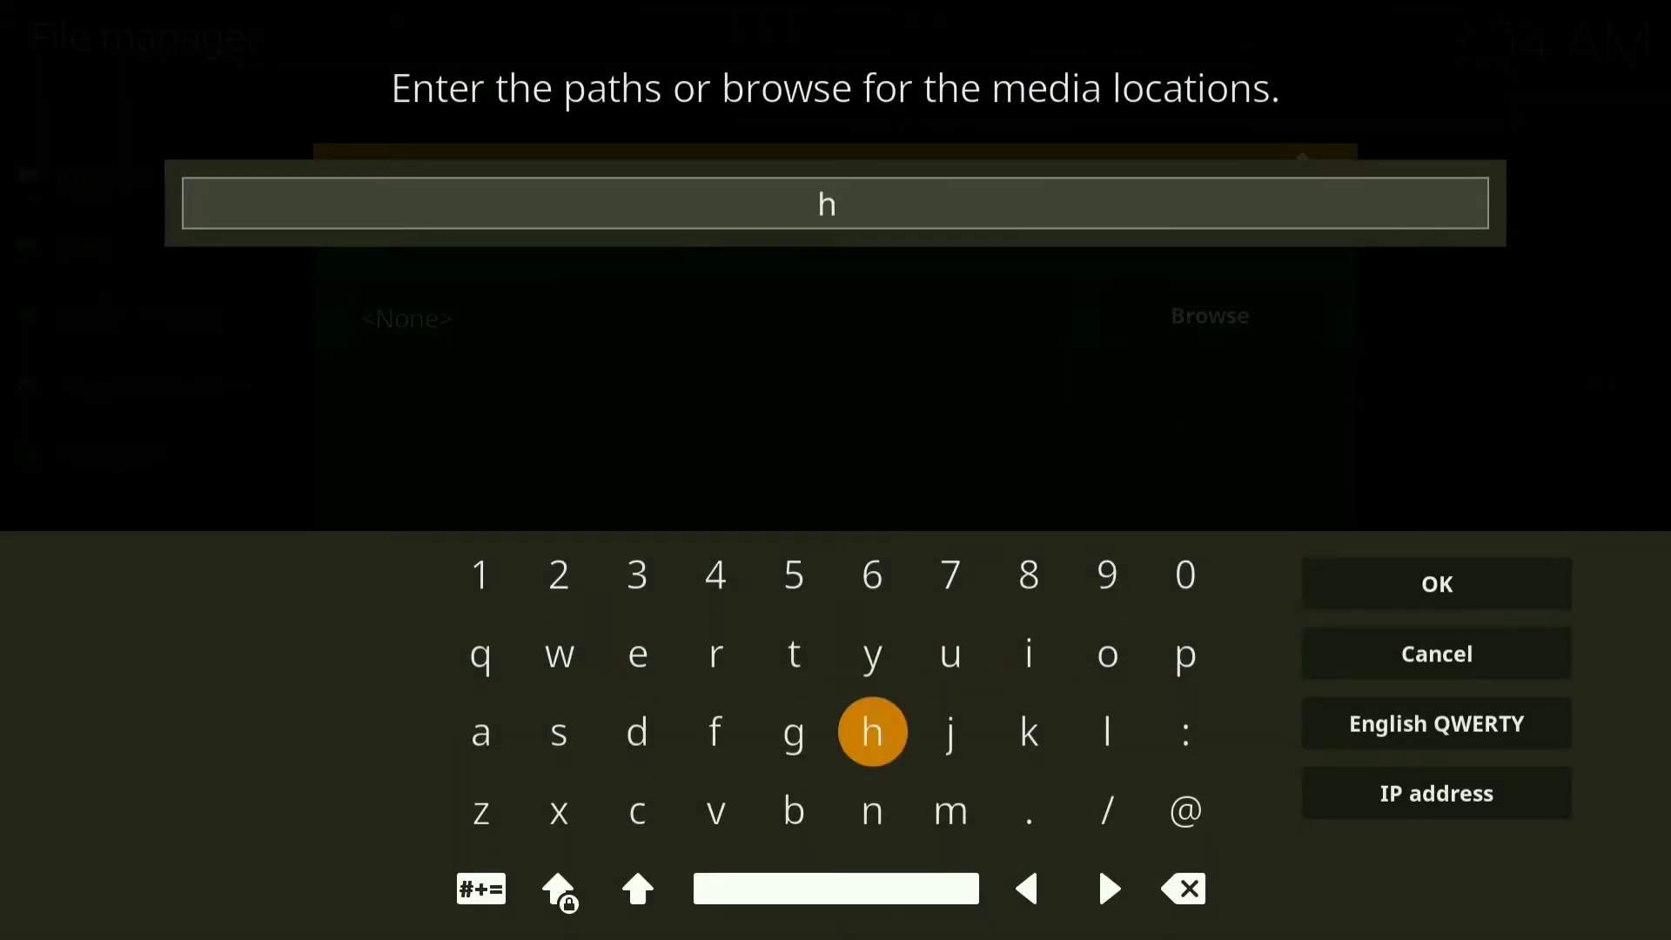
type("tt")
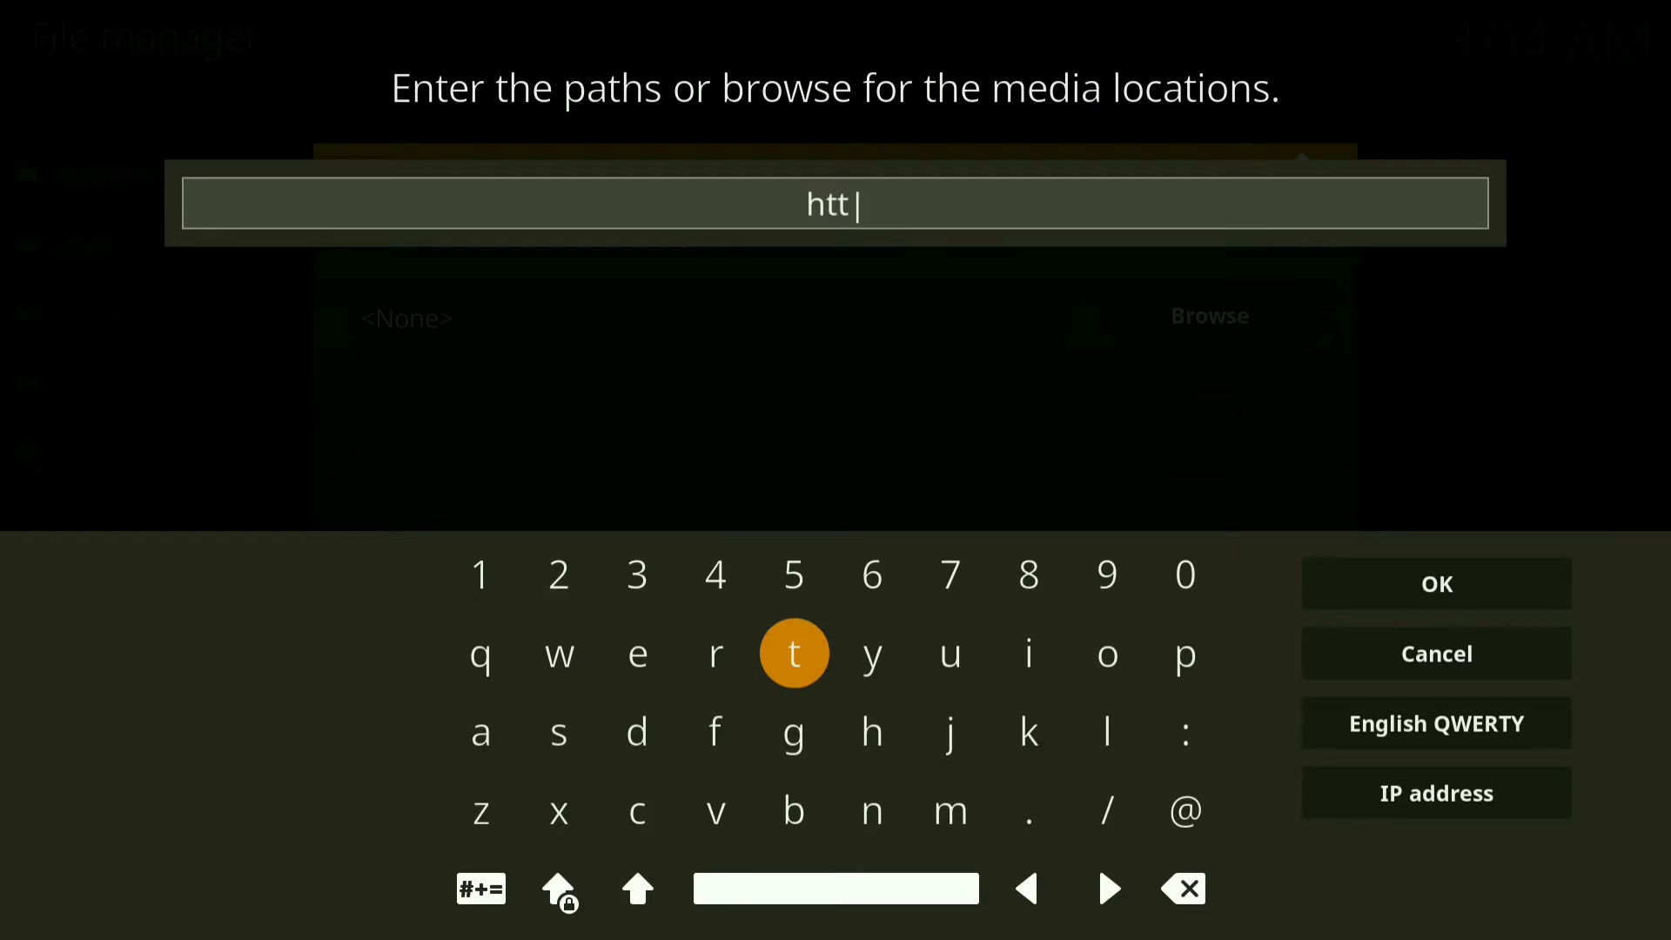
type("p://")
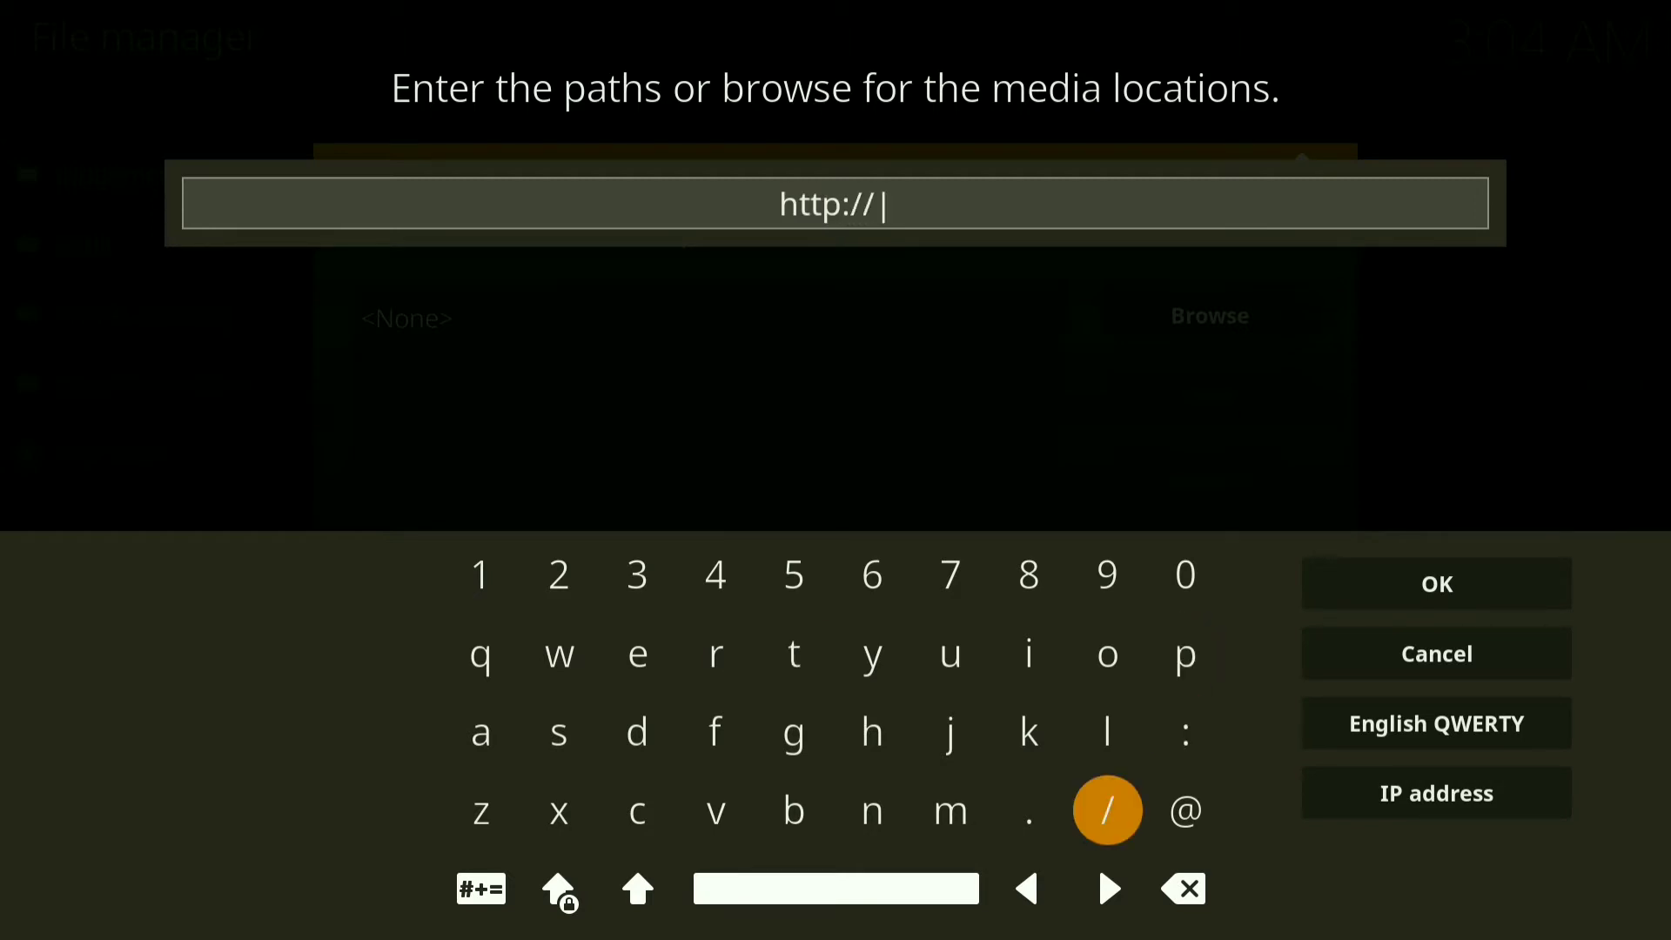
type("r")
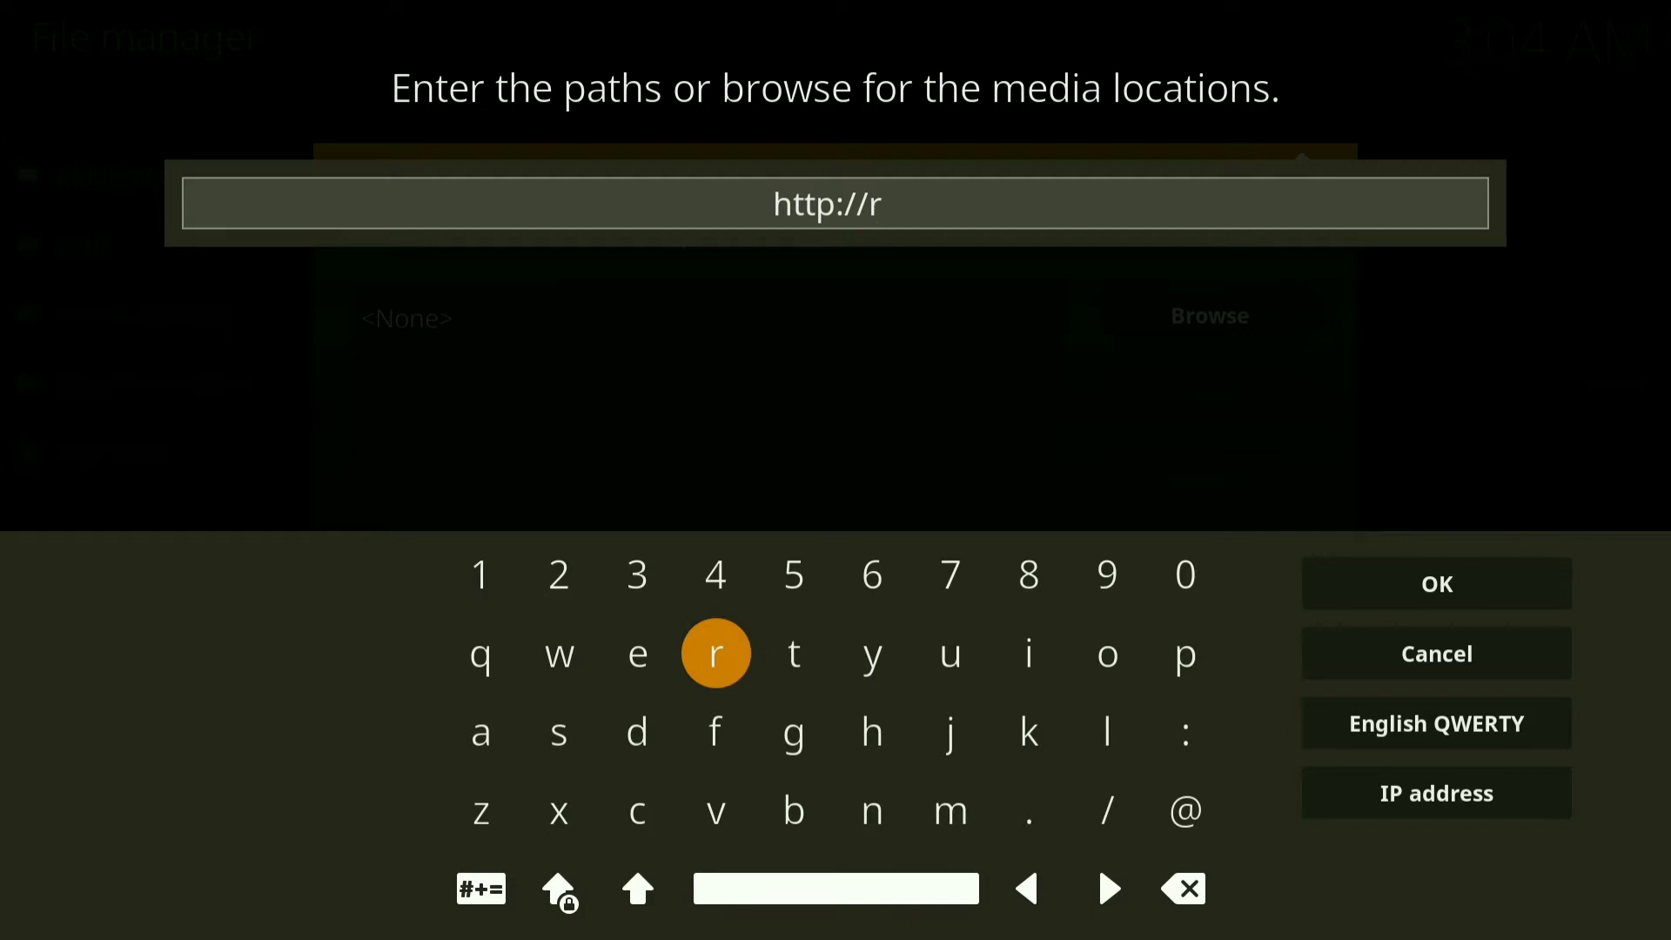
type("epo")
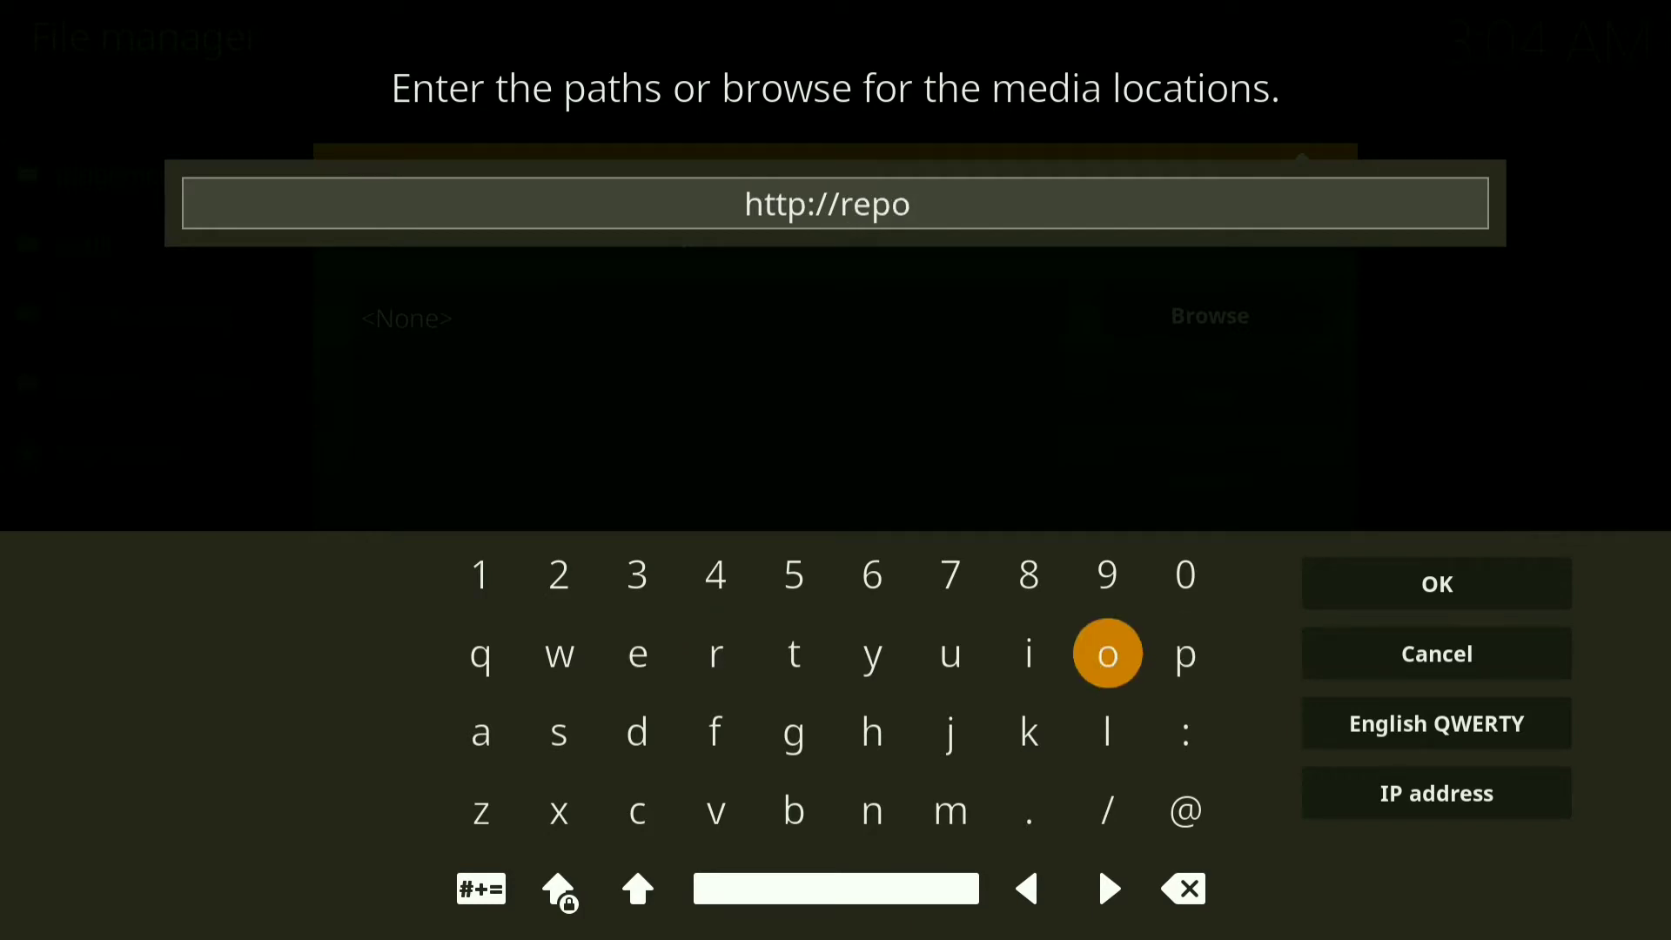
type("zip")
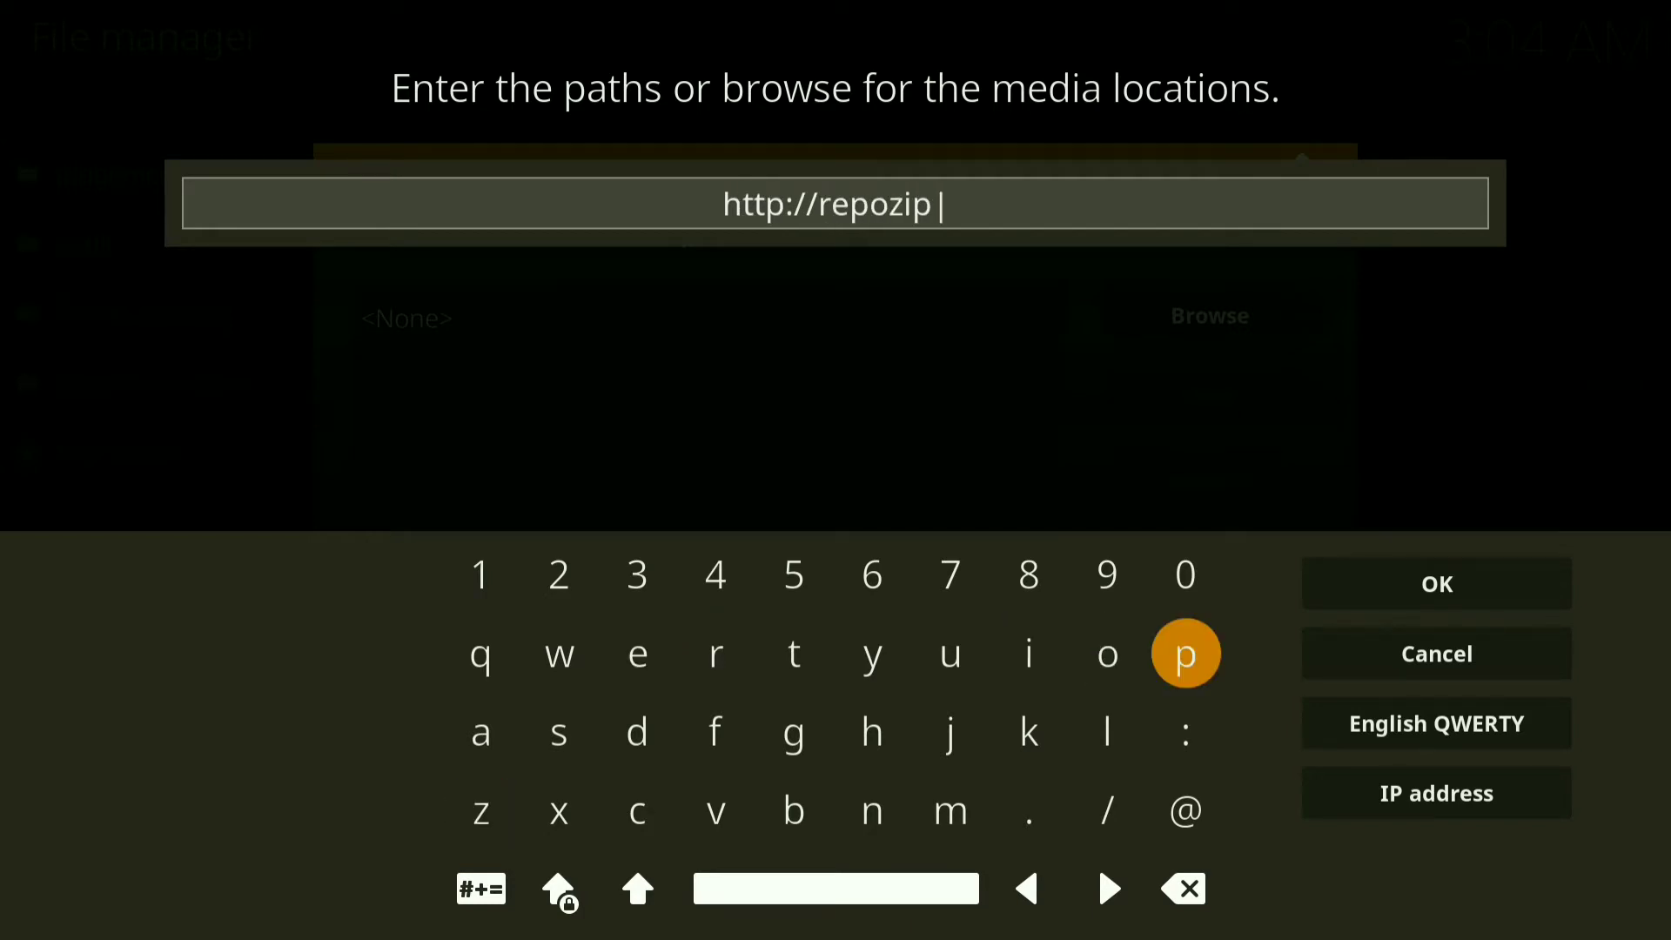
type(".")
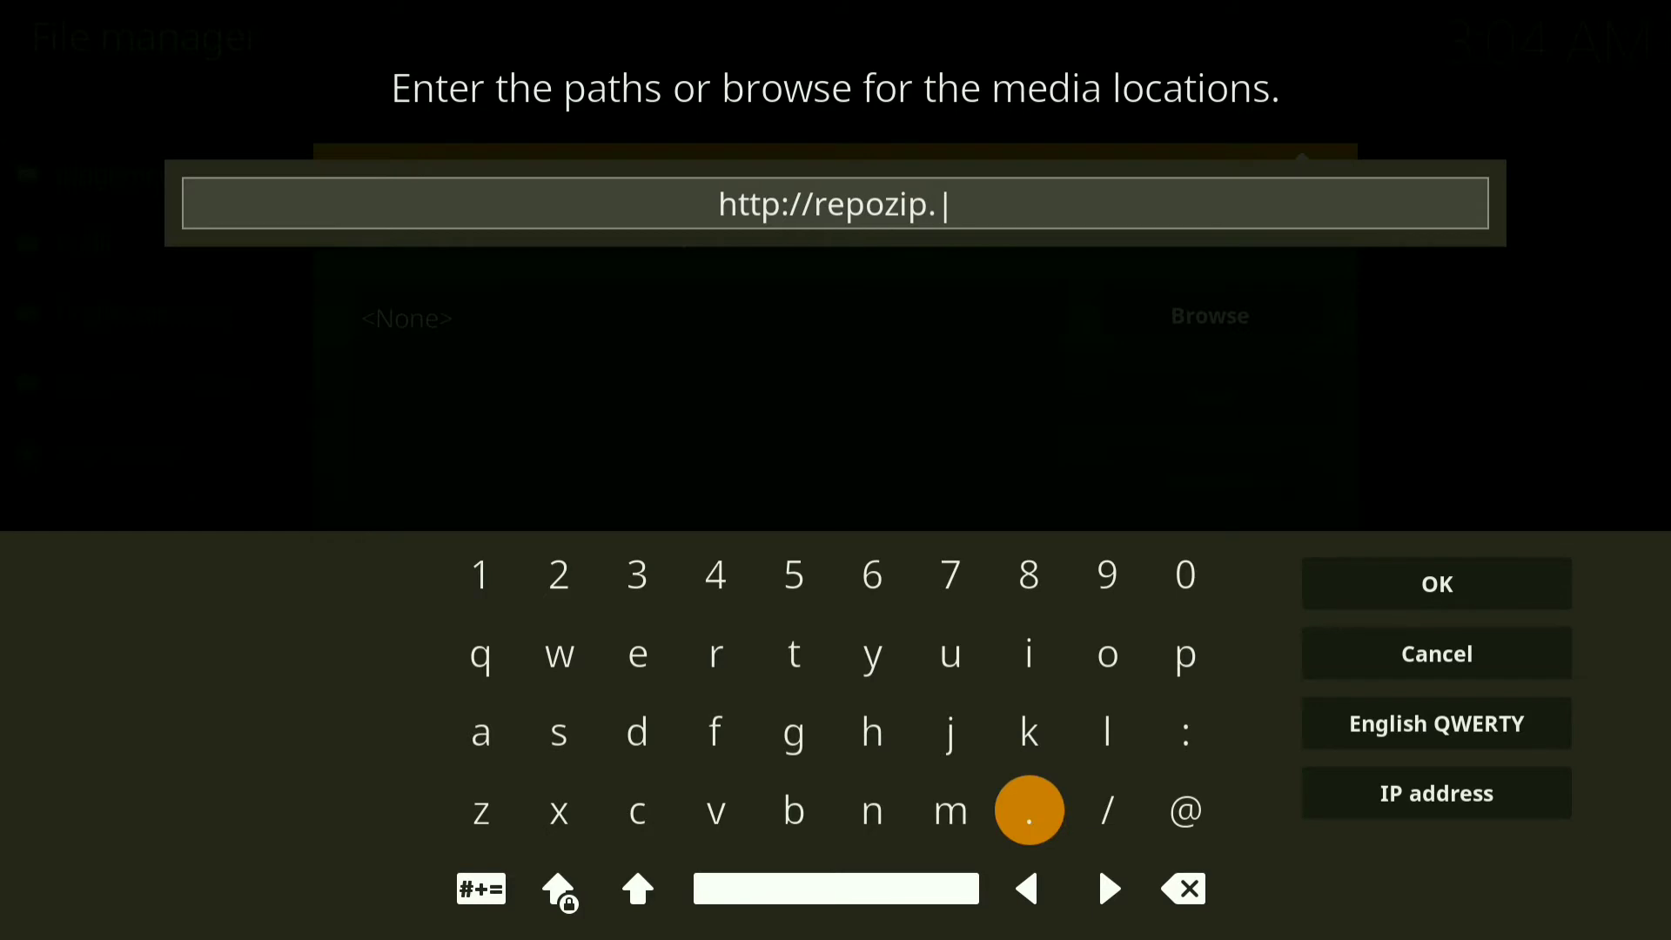
type("ze")
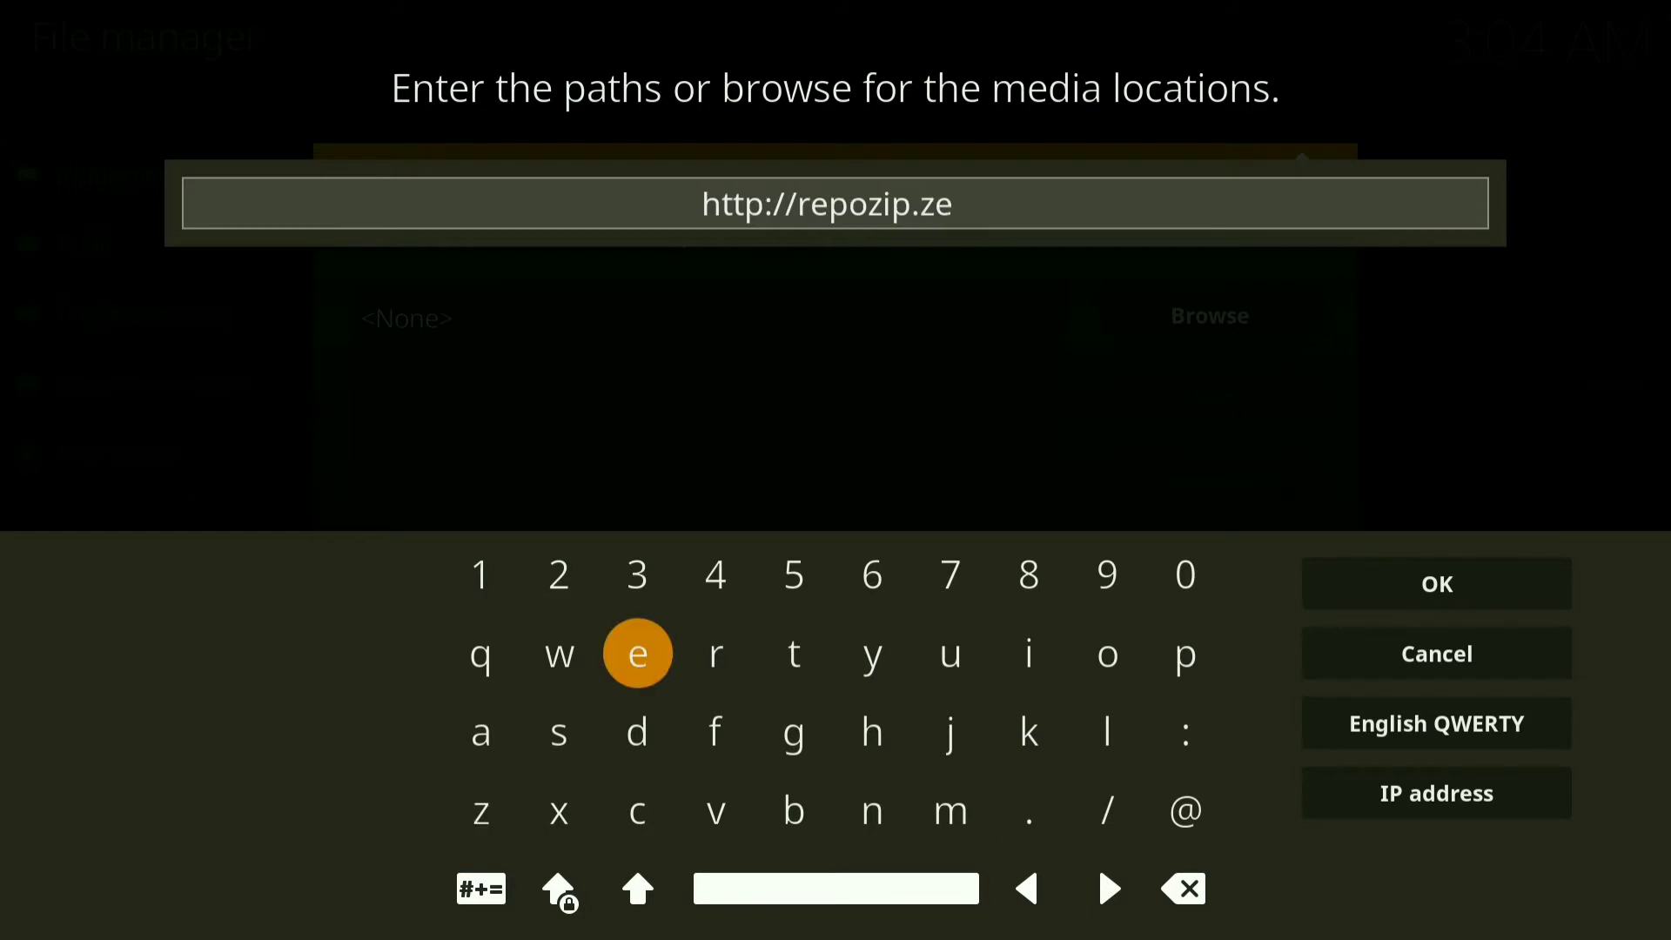
type("roto")
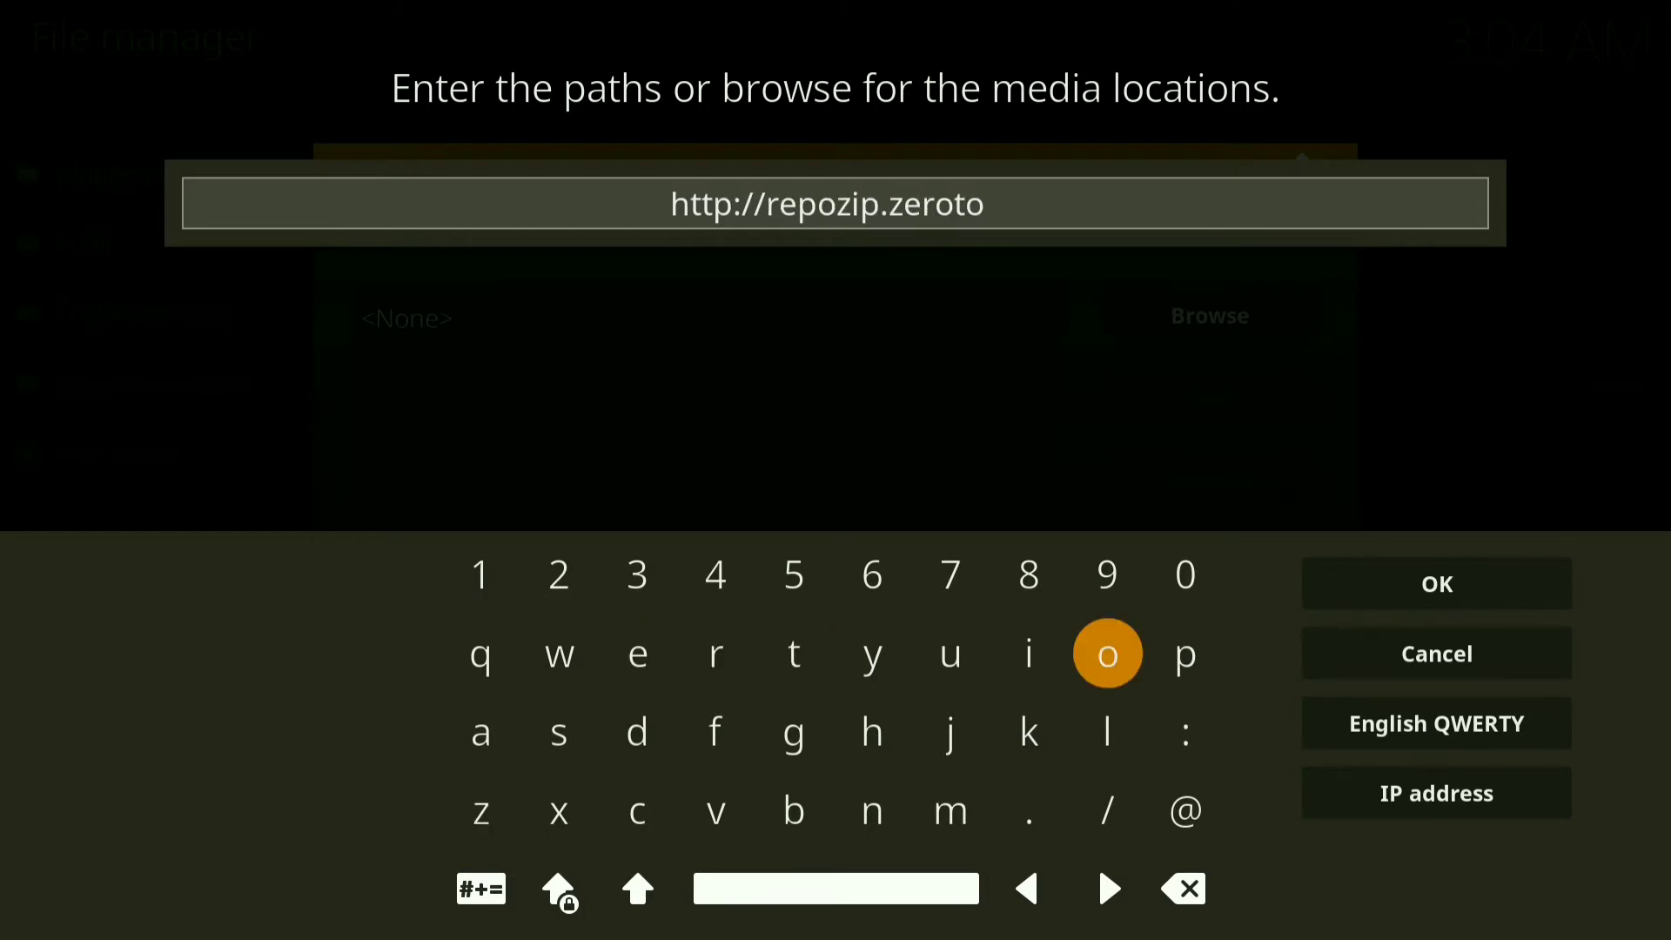
type("ler")
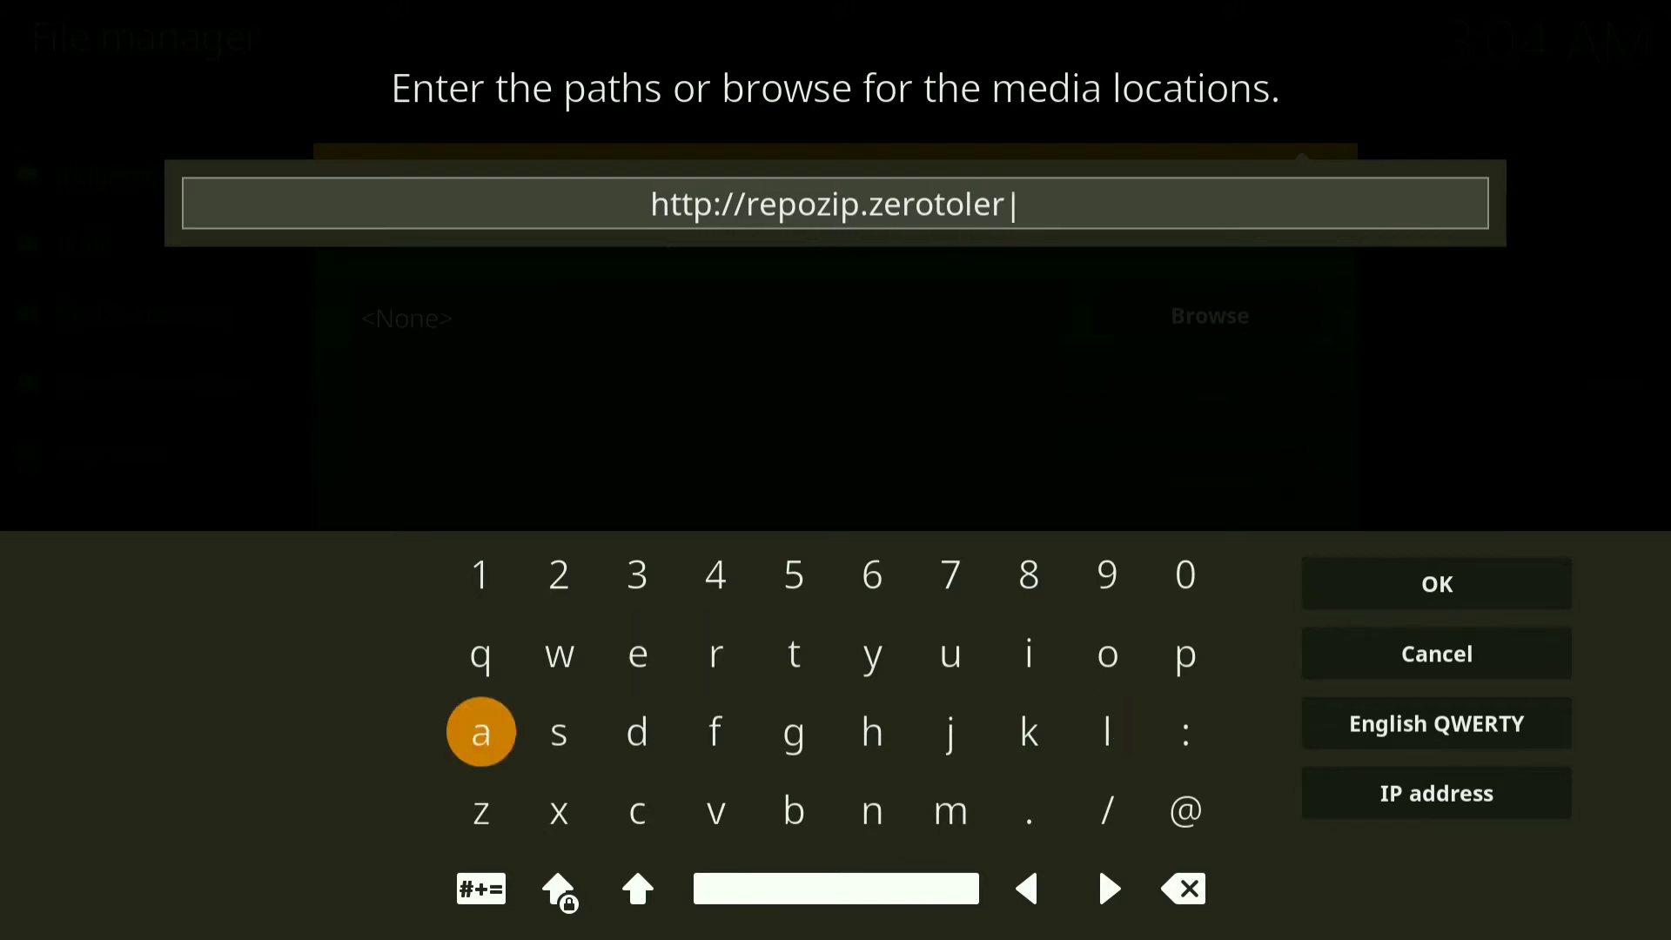
type("anc")
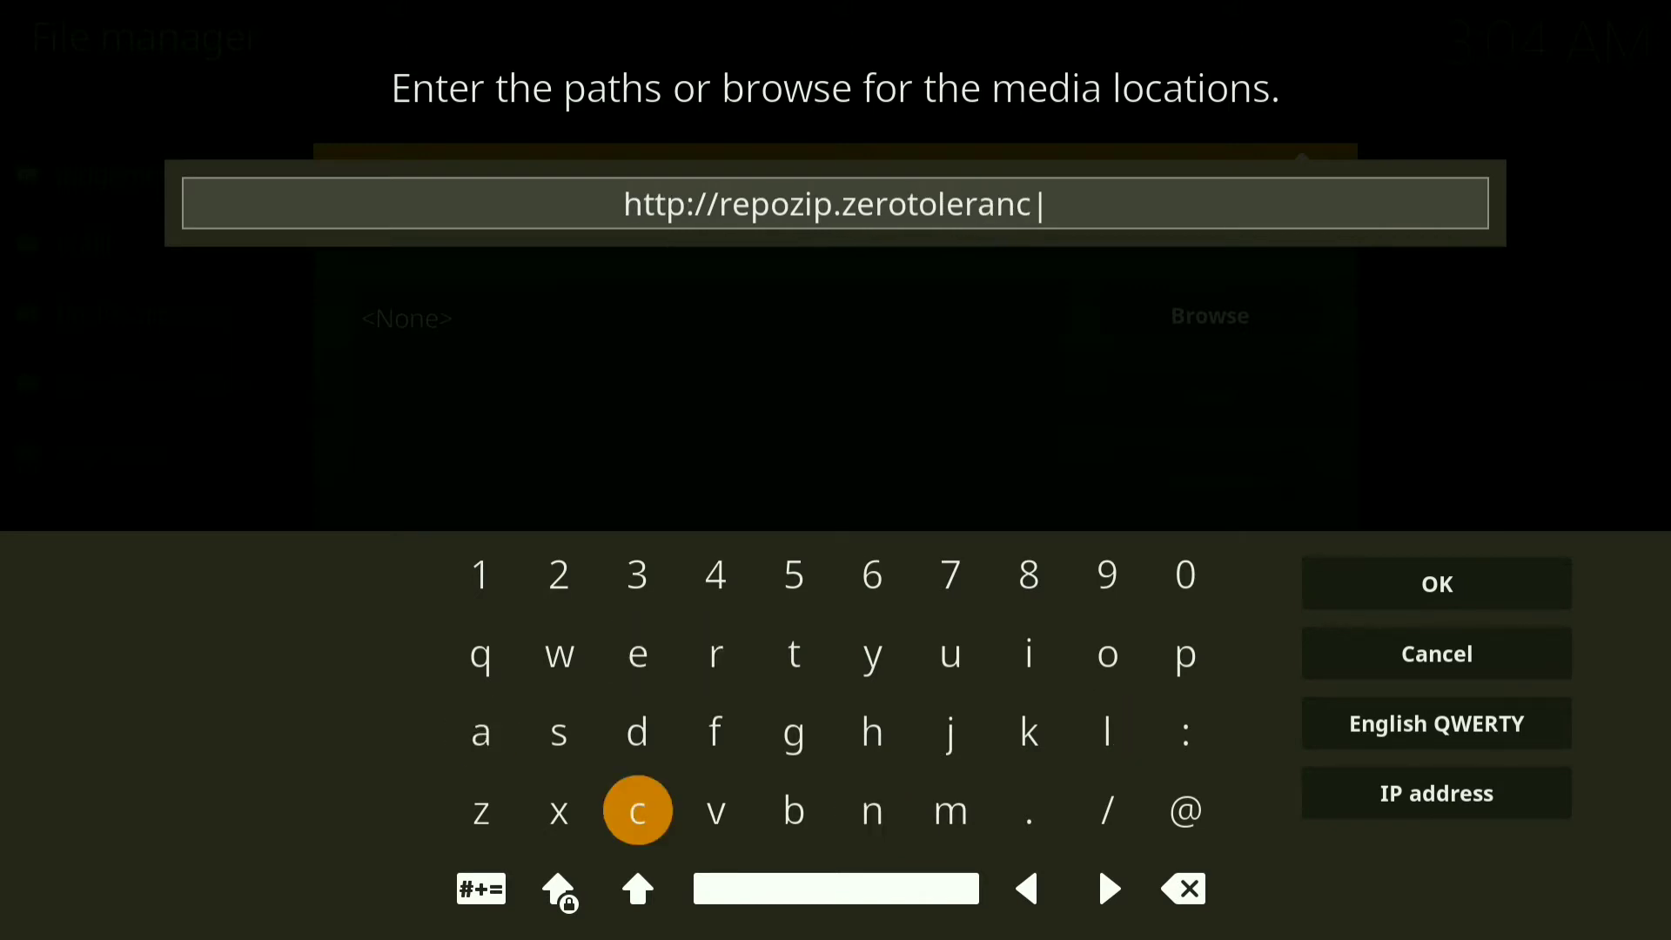
type("e.")
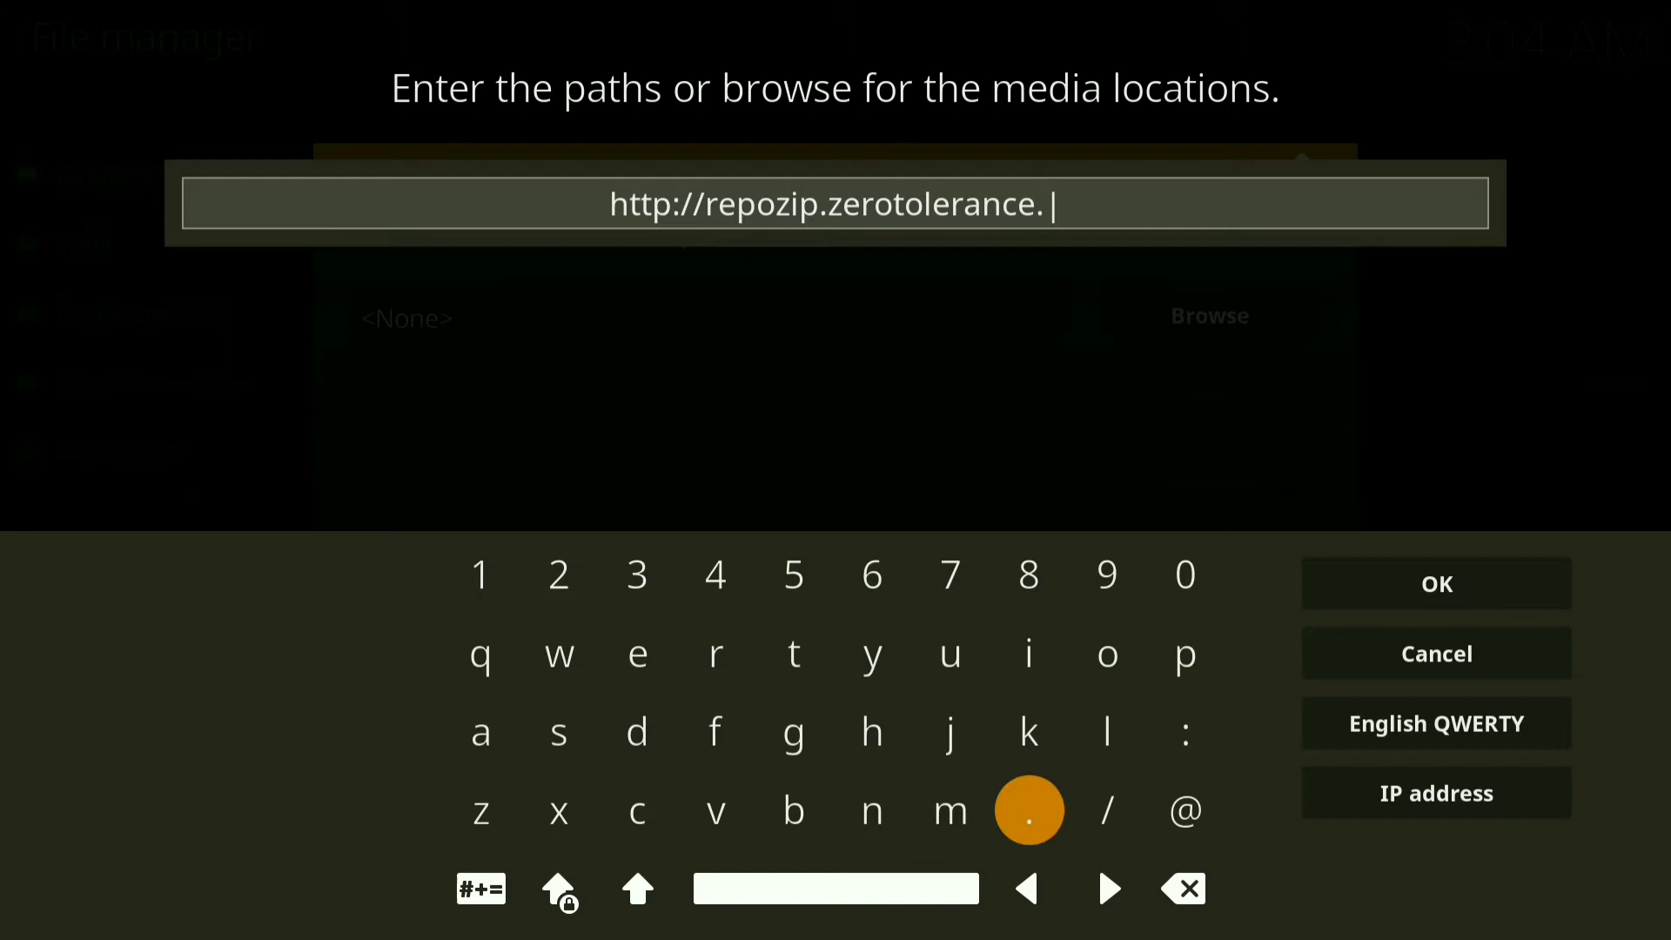
type("gq")
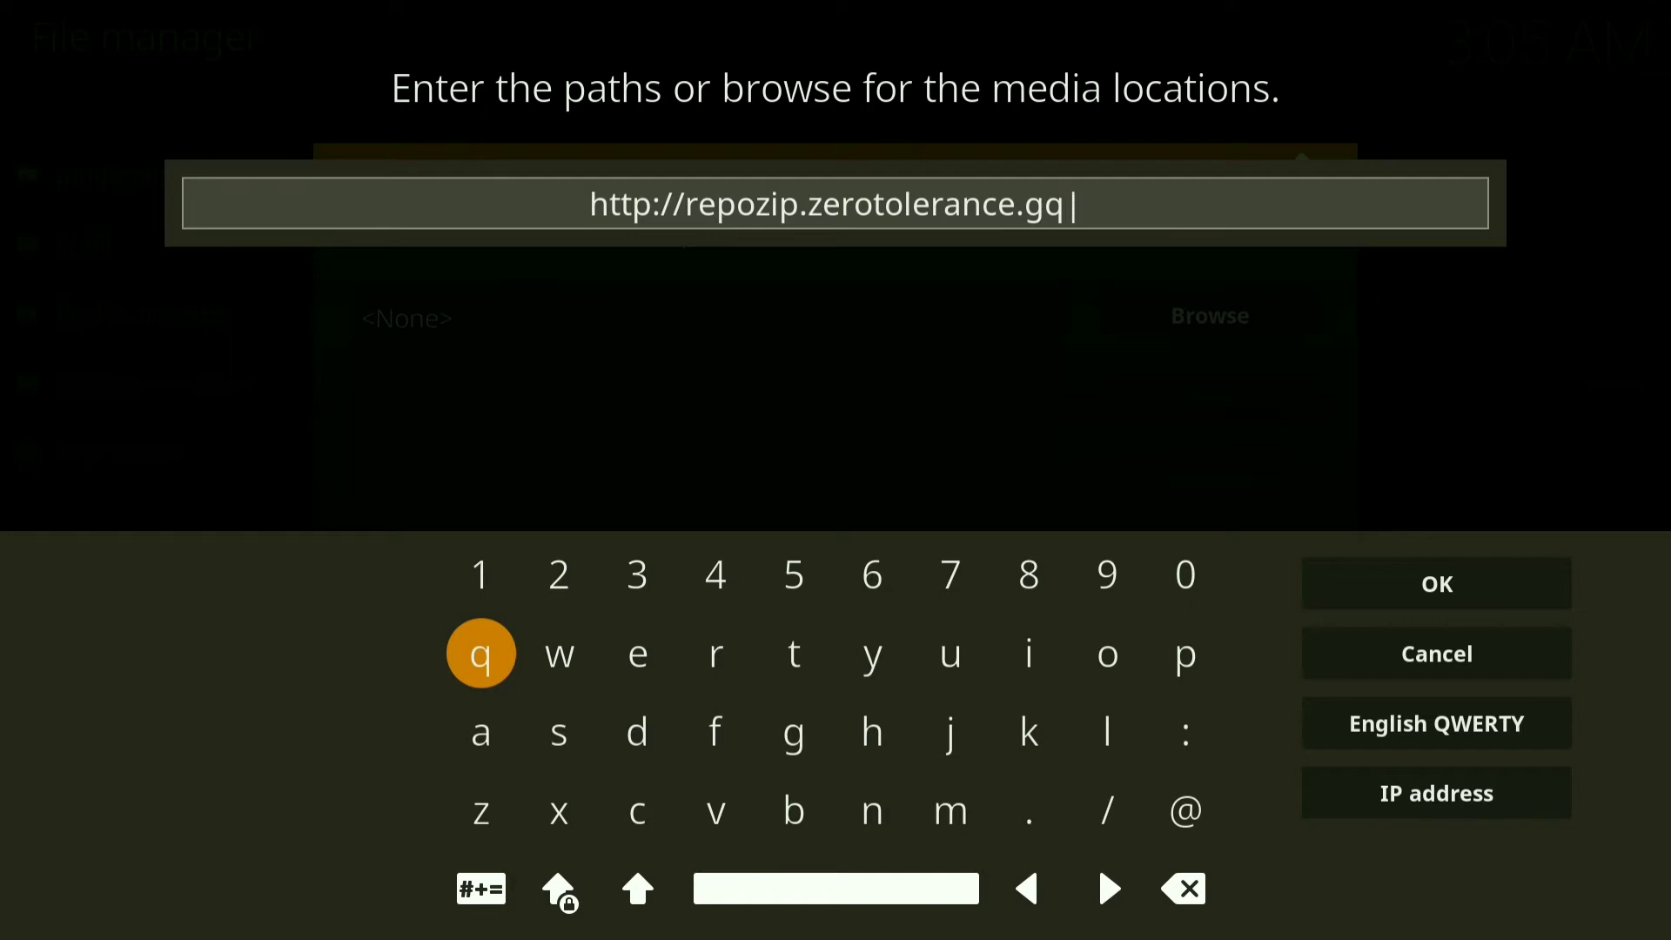
key("Left")
key("Return")
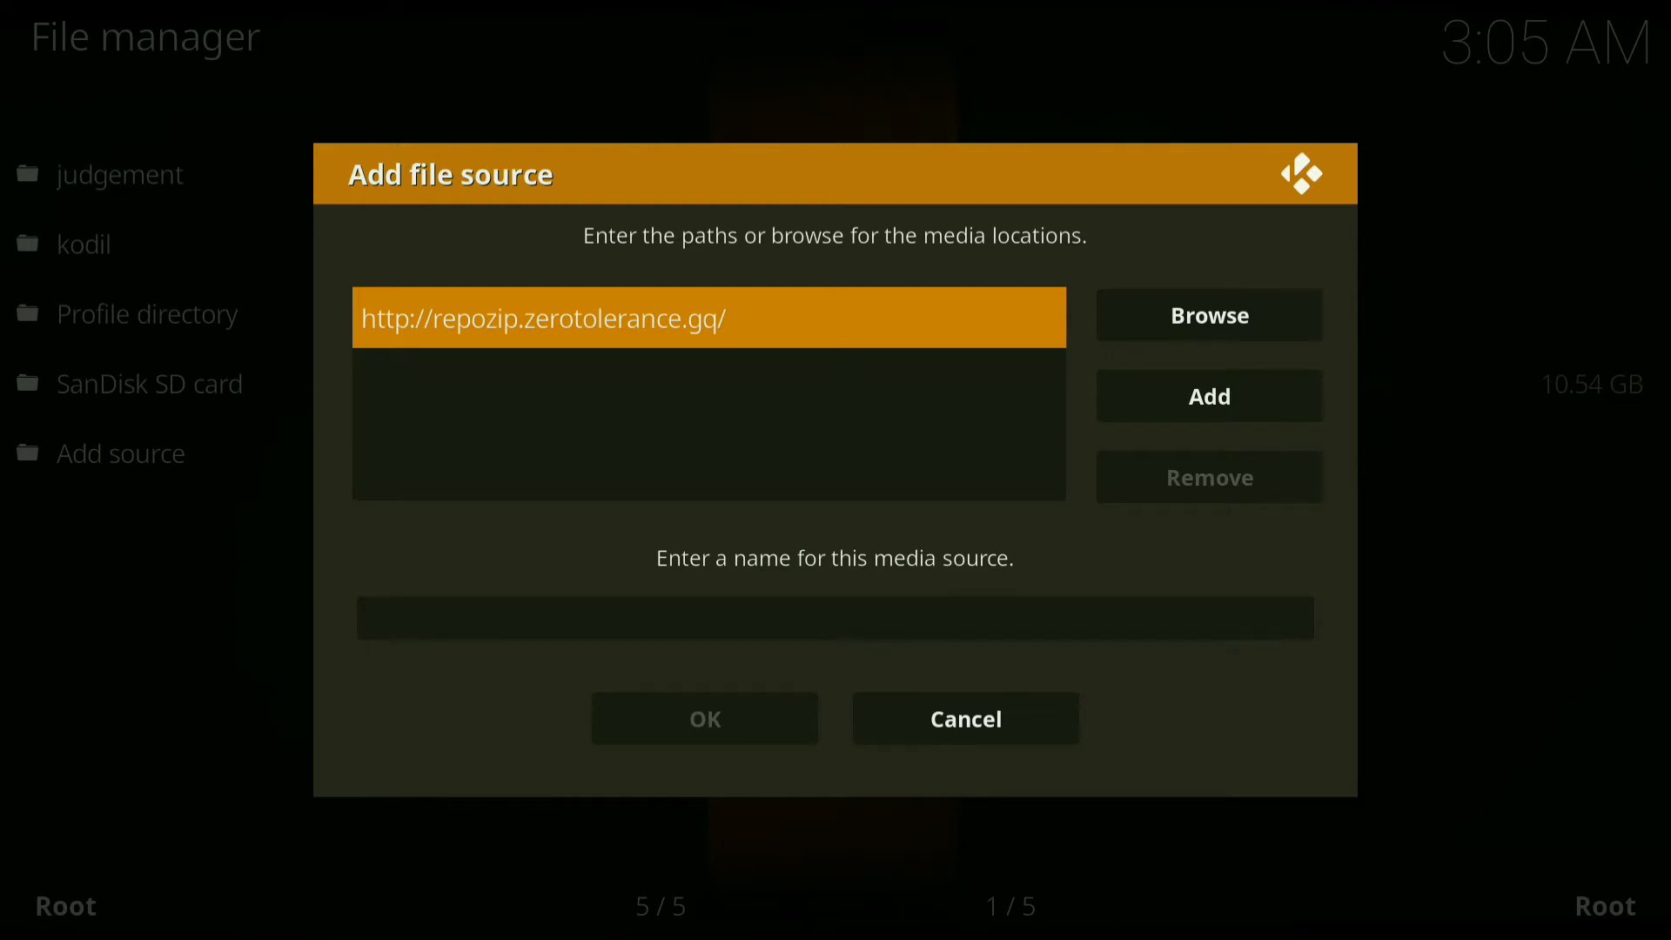
Name the new media source gq and save it
key("Down")
key("Return")
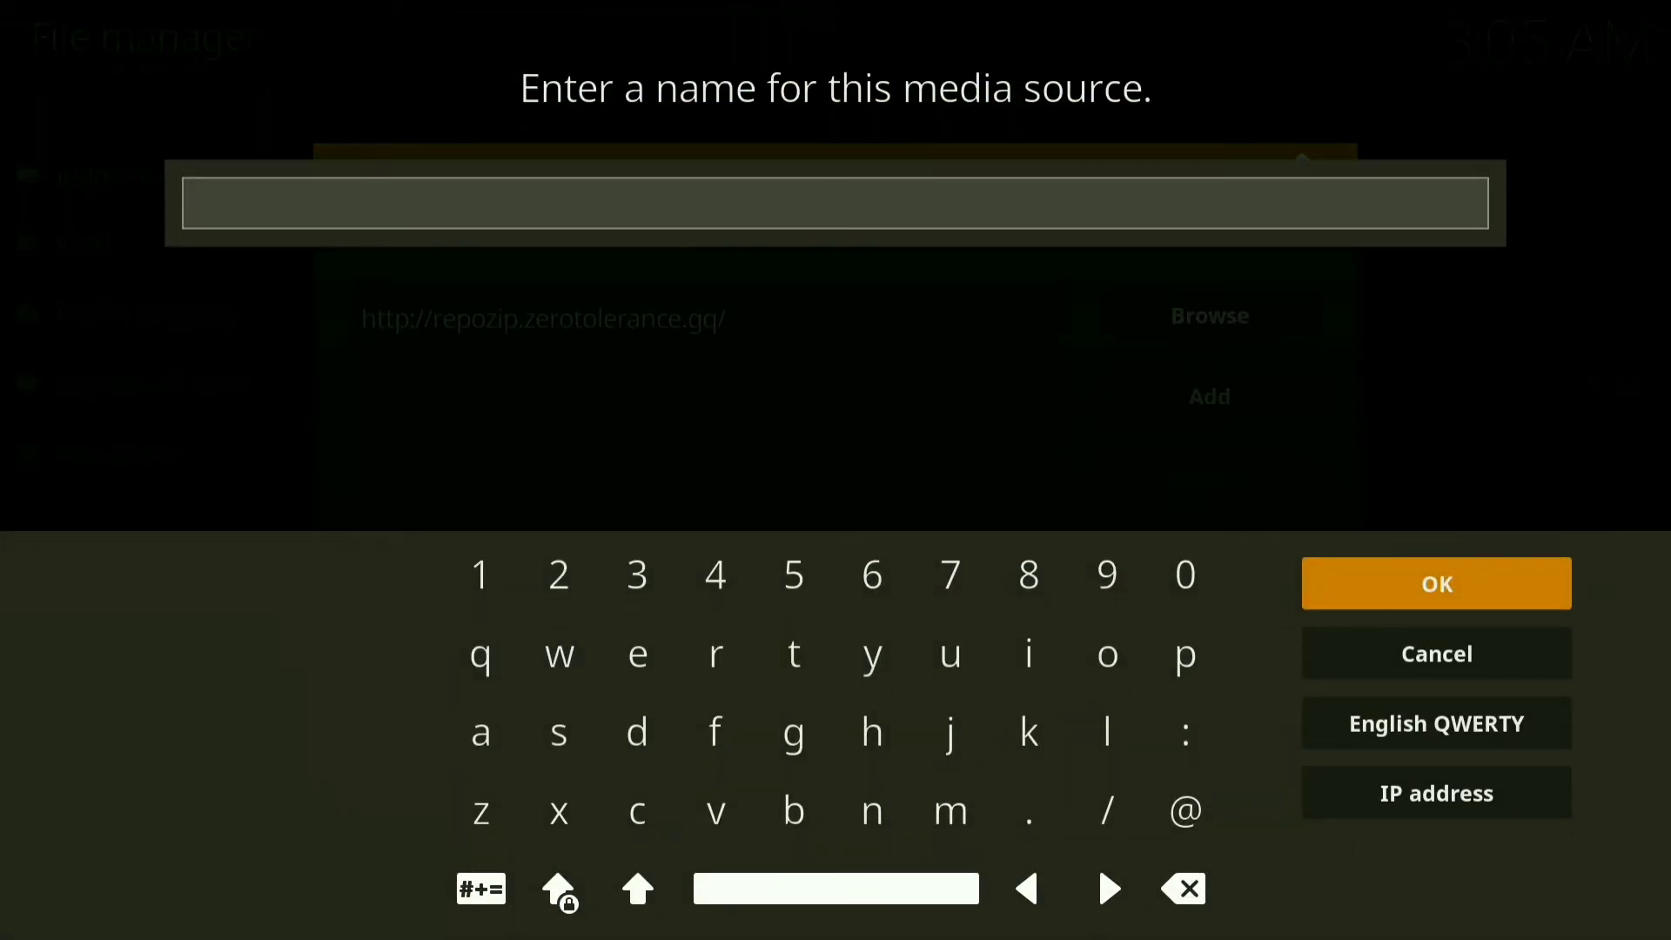
type("gq")
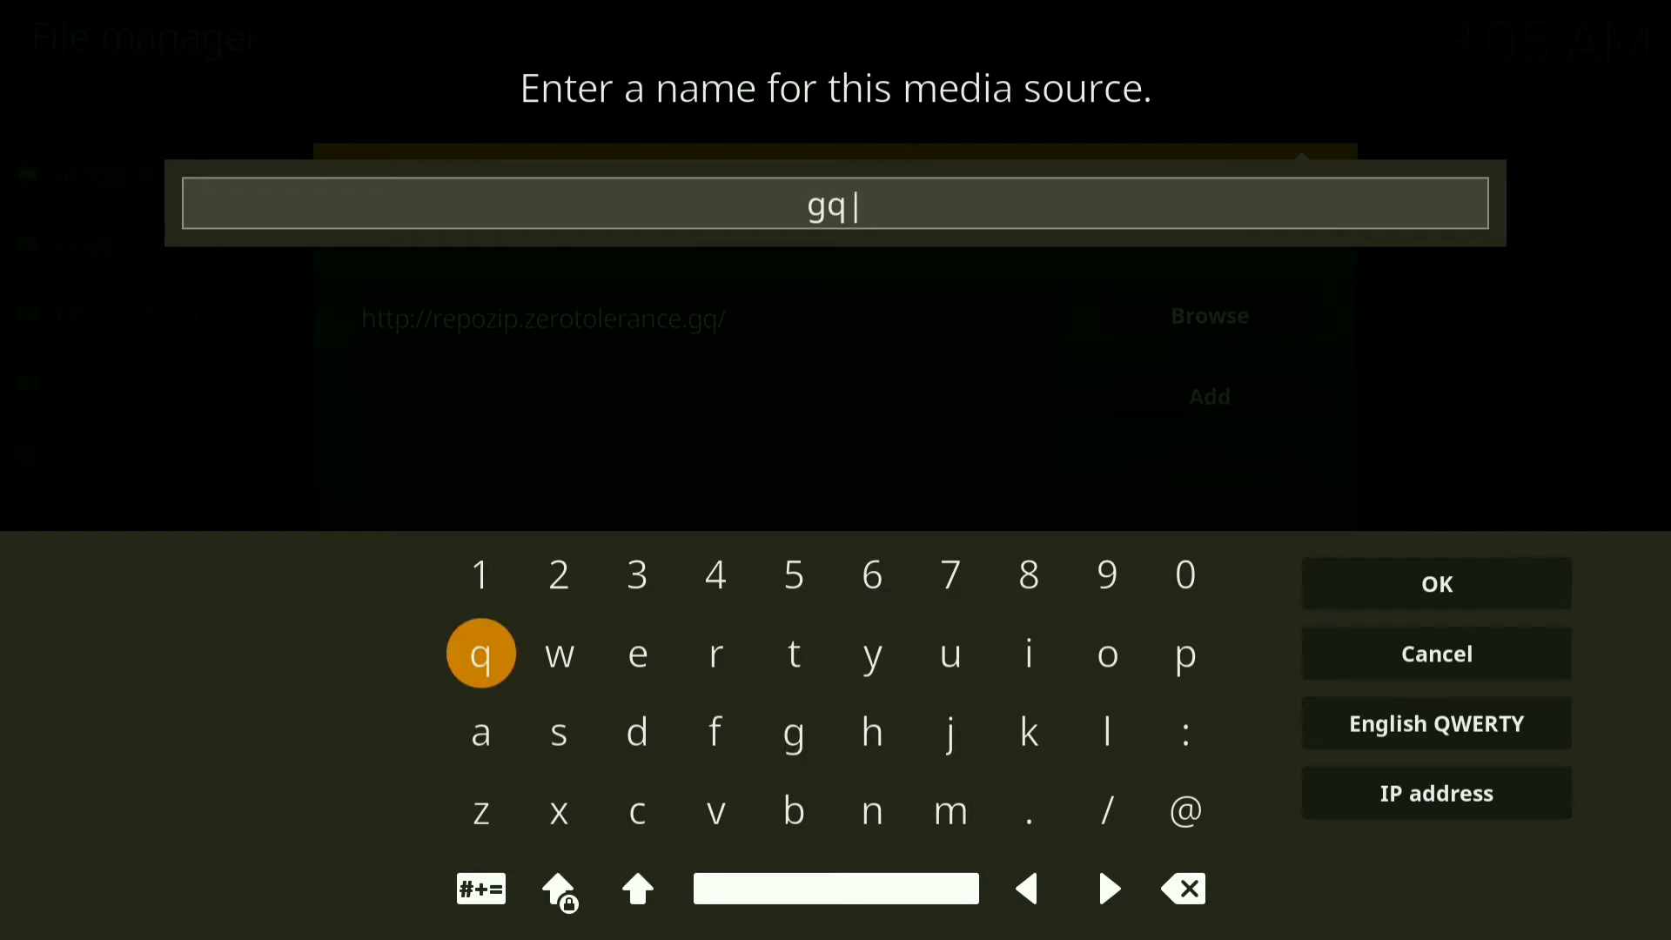
key("Escape")
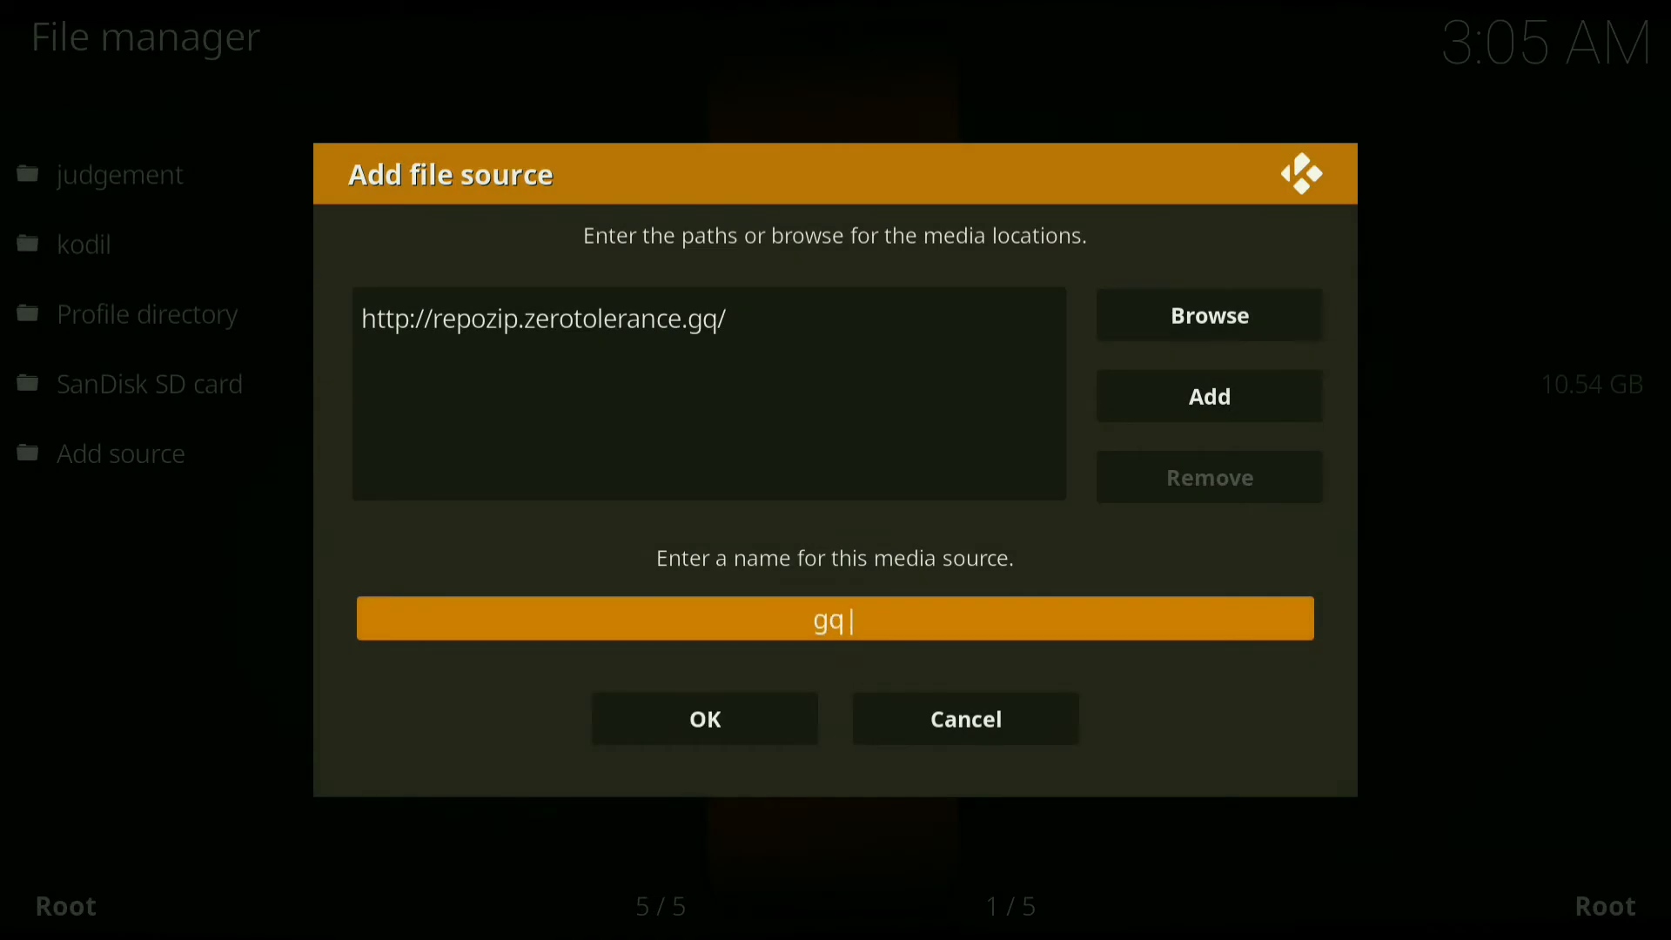
key("Down")
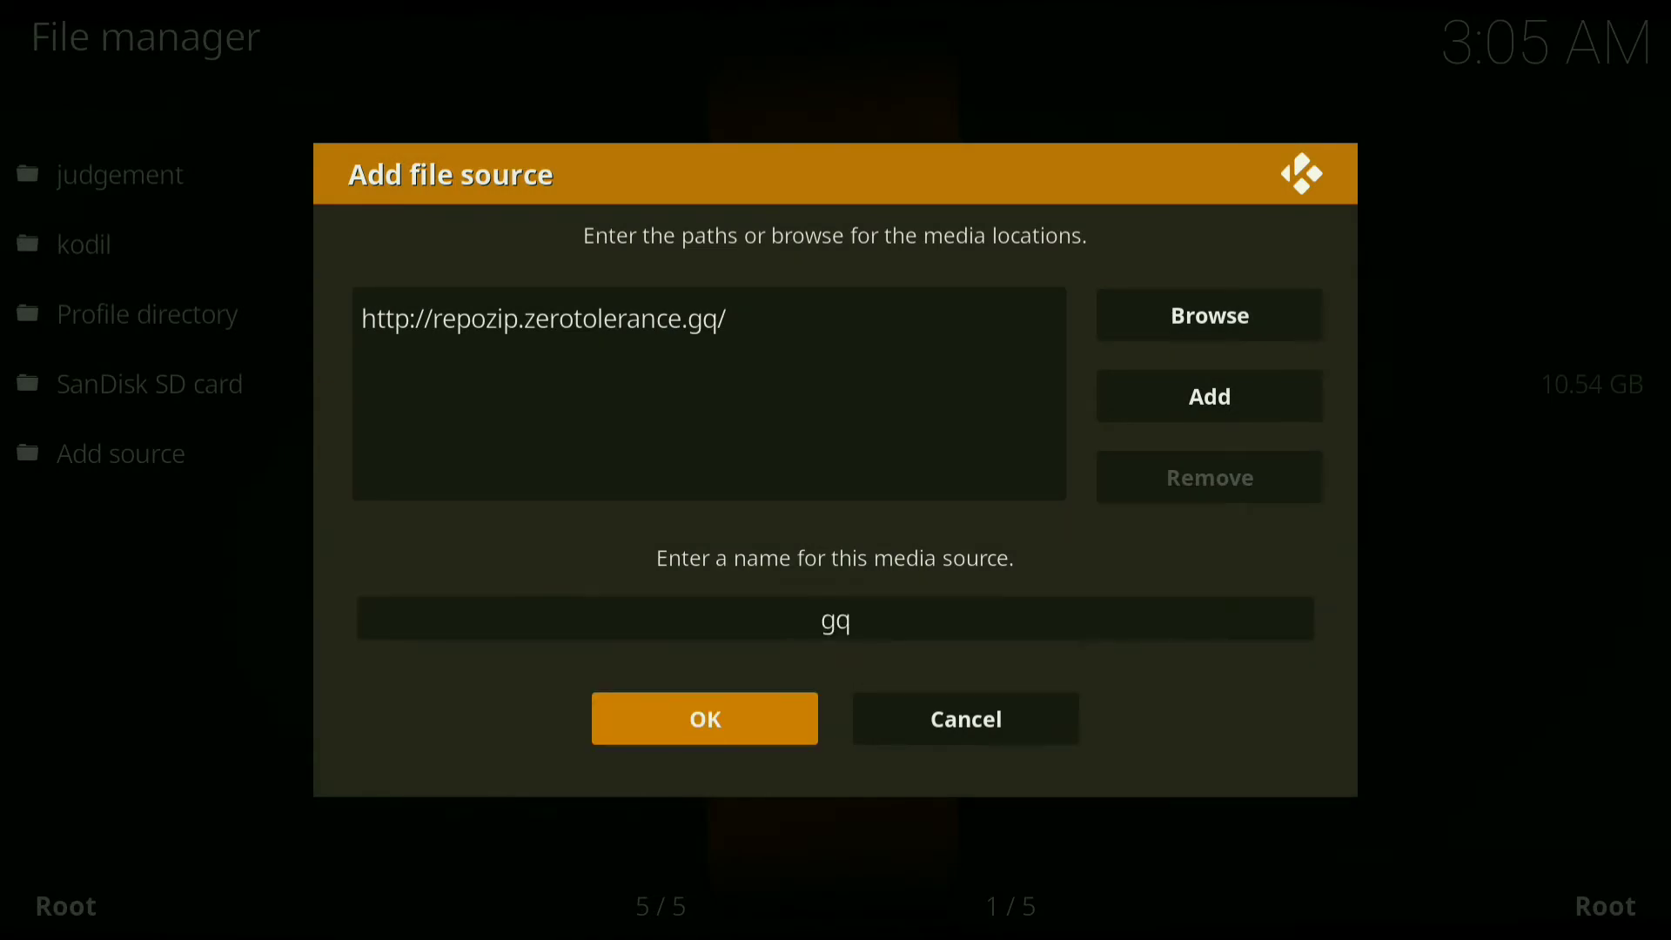
key("Return")
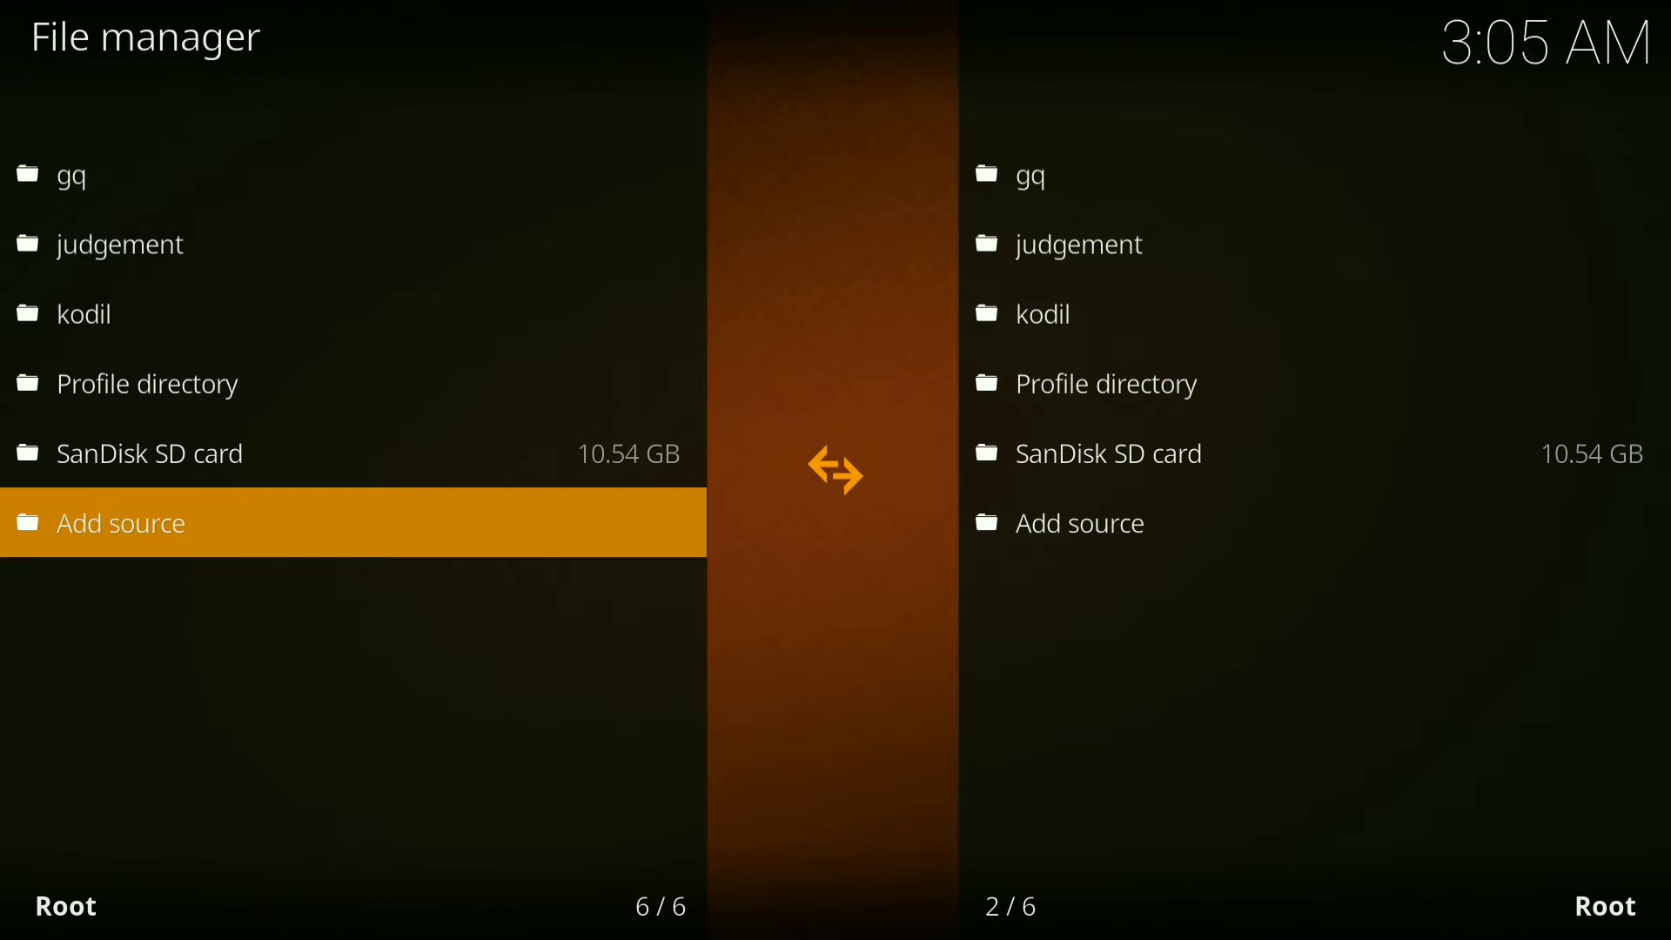
Leave the file manager and system settings, and choose to install an add-on from a zip file in the add-on browser
key("Escape")
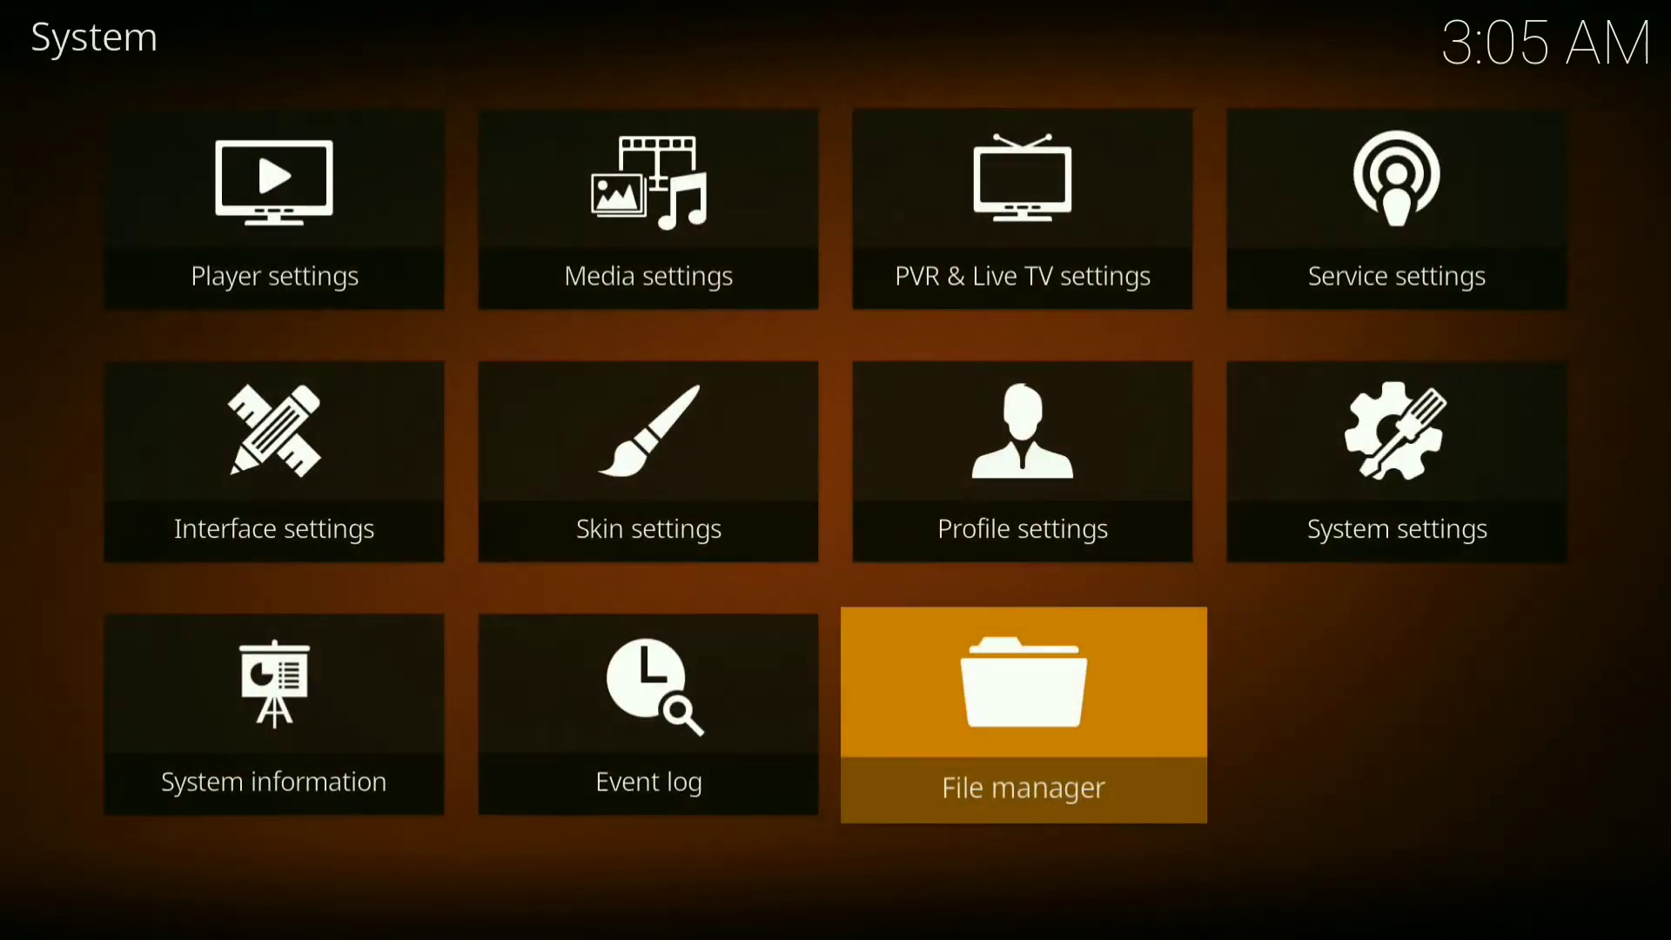
key("Escape")
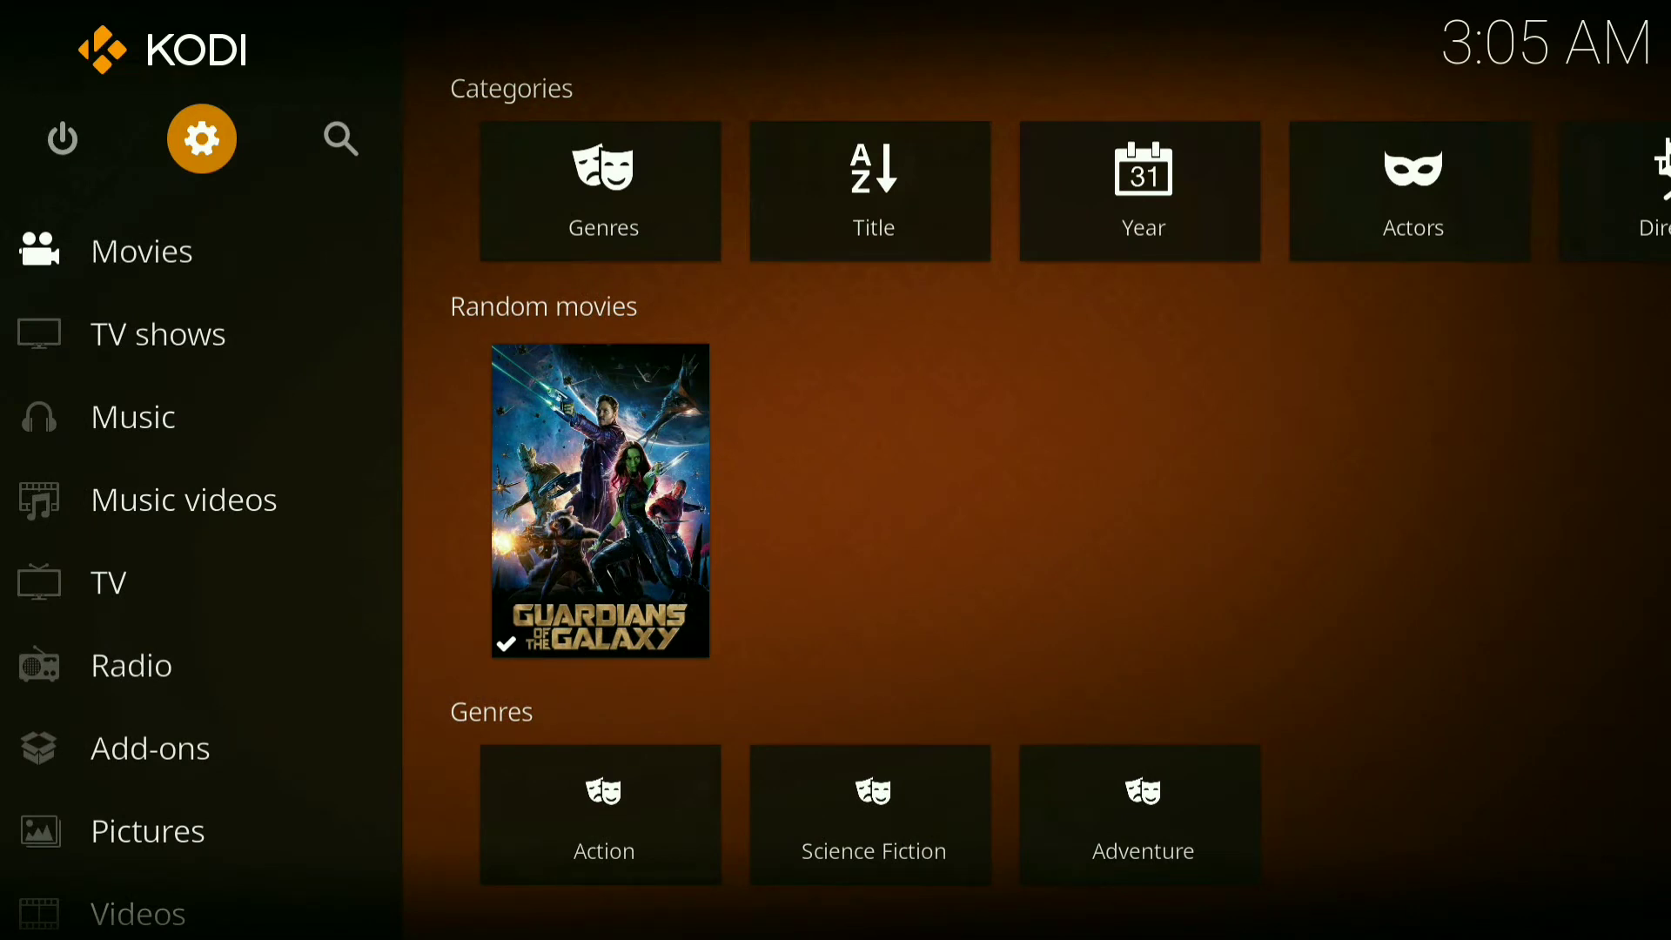
key("Return")
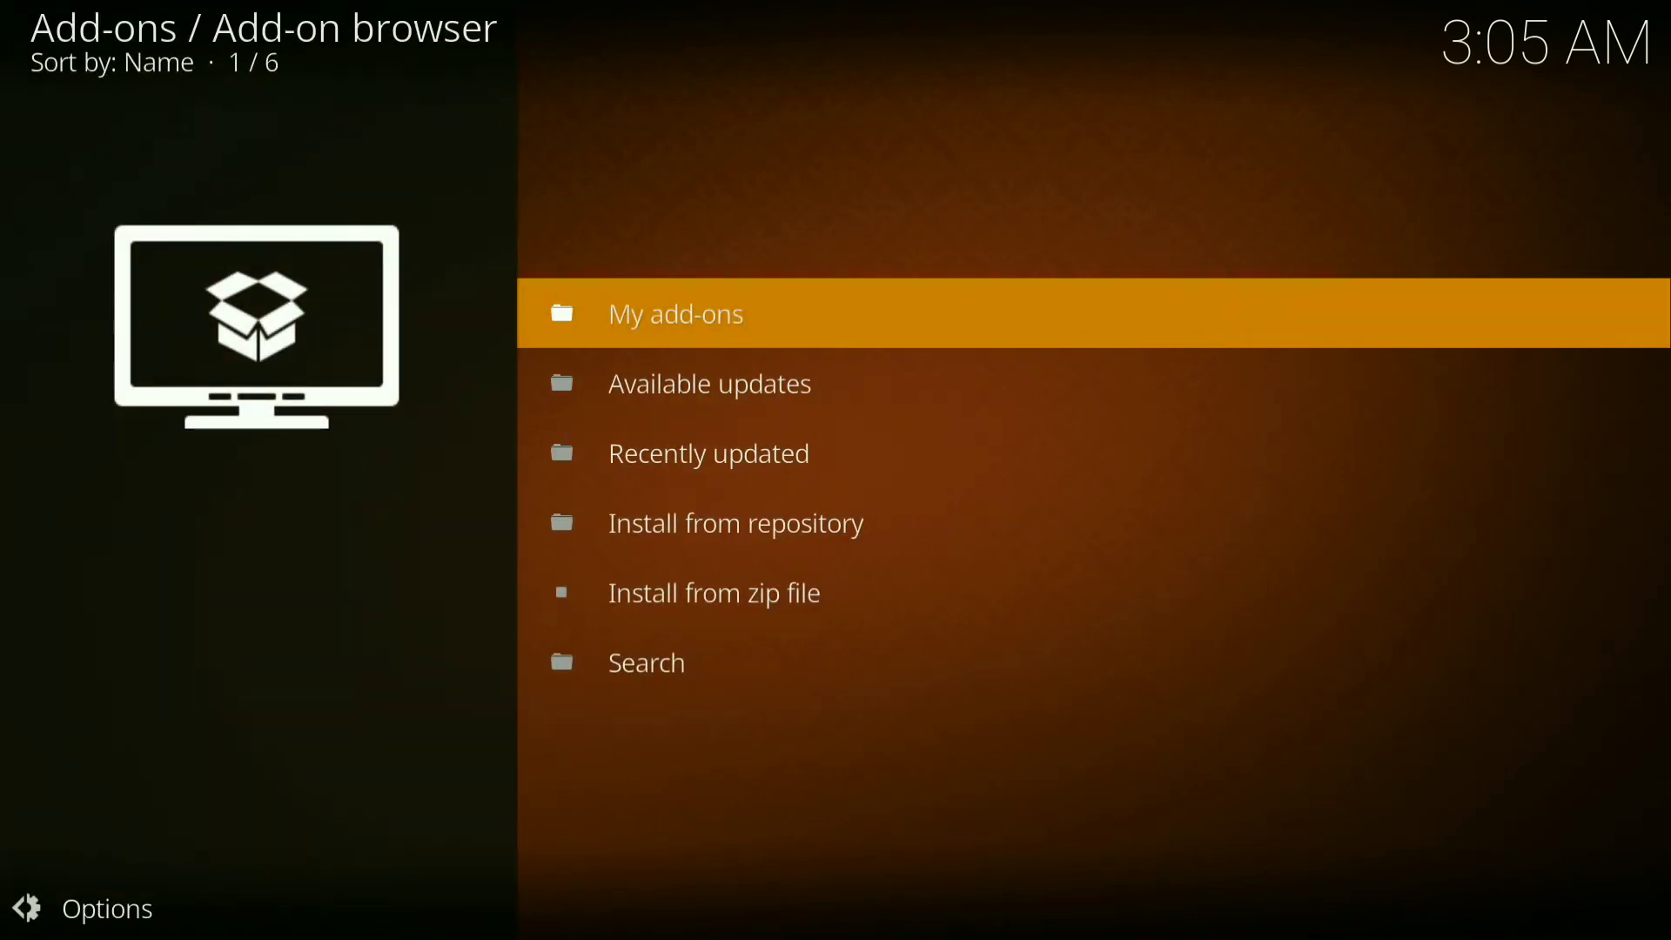
key("Down")
key("Down")
key("Down")
key("Down")
key("Return")
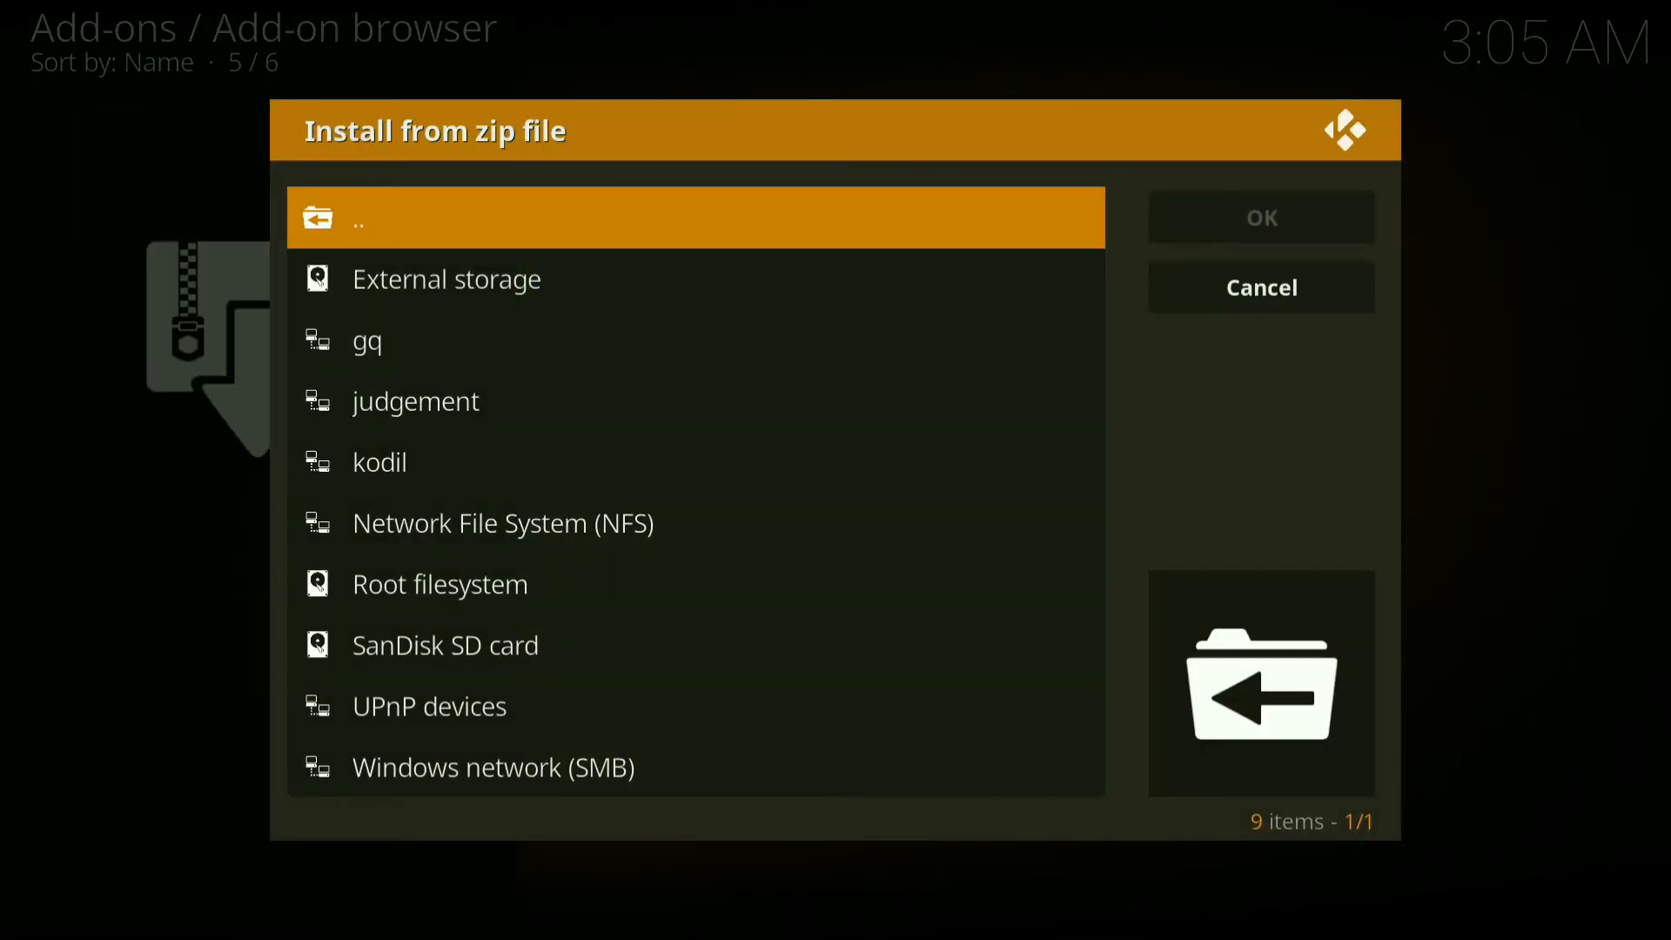
Install repository.zt-5.2.zip from the gq source
key("Down")
key("Down")
key("Return")
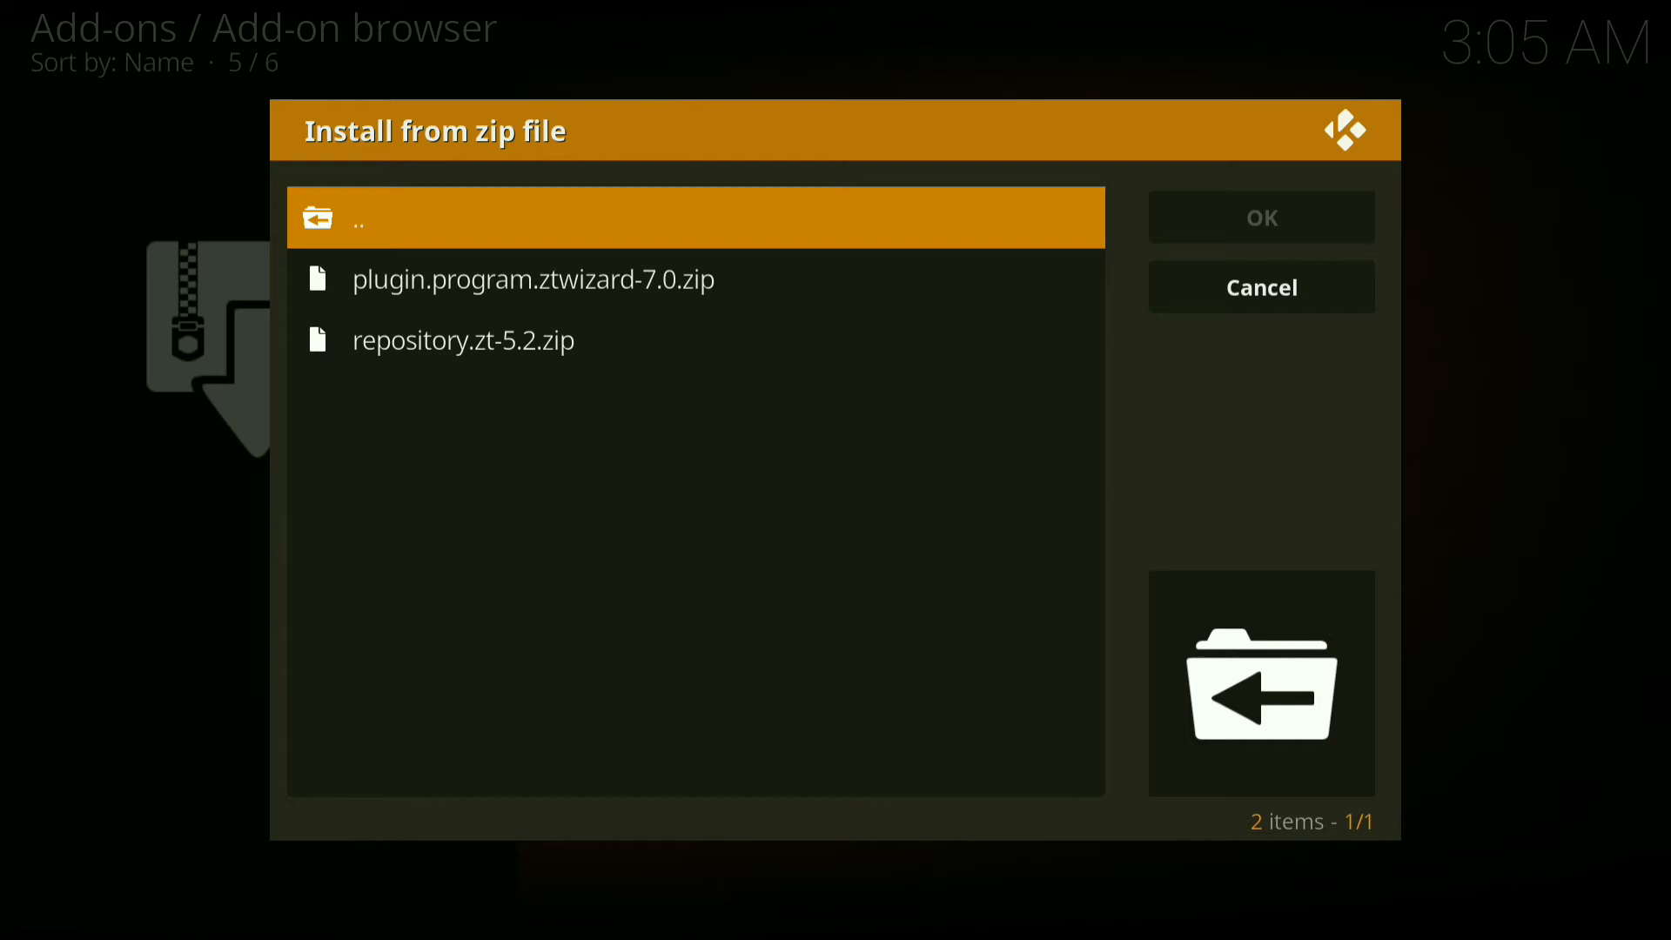
key("Down")
key("Down")
key("Return")
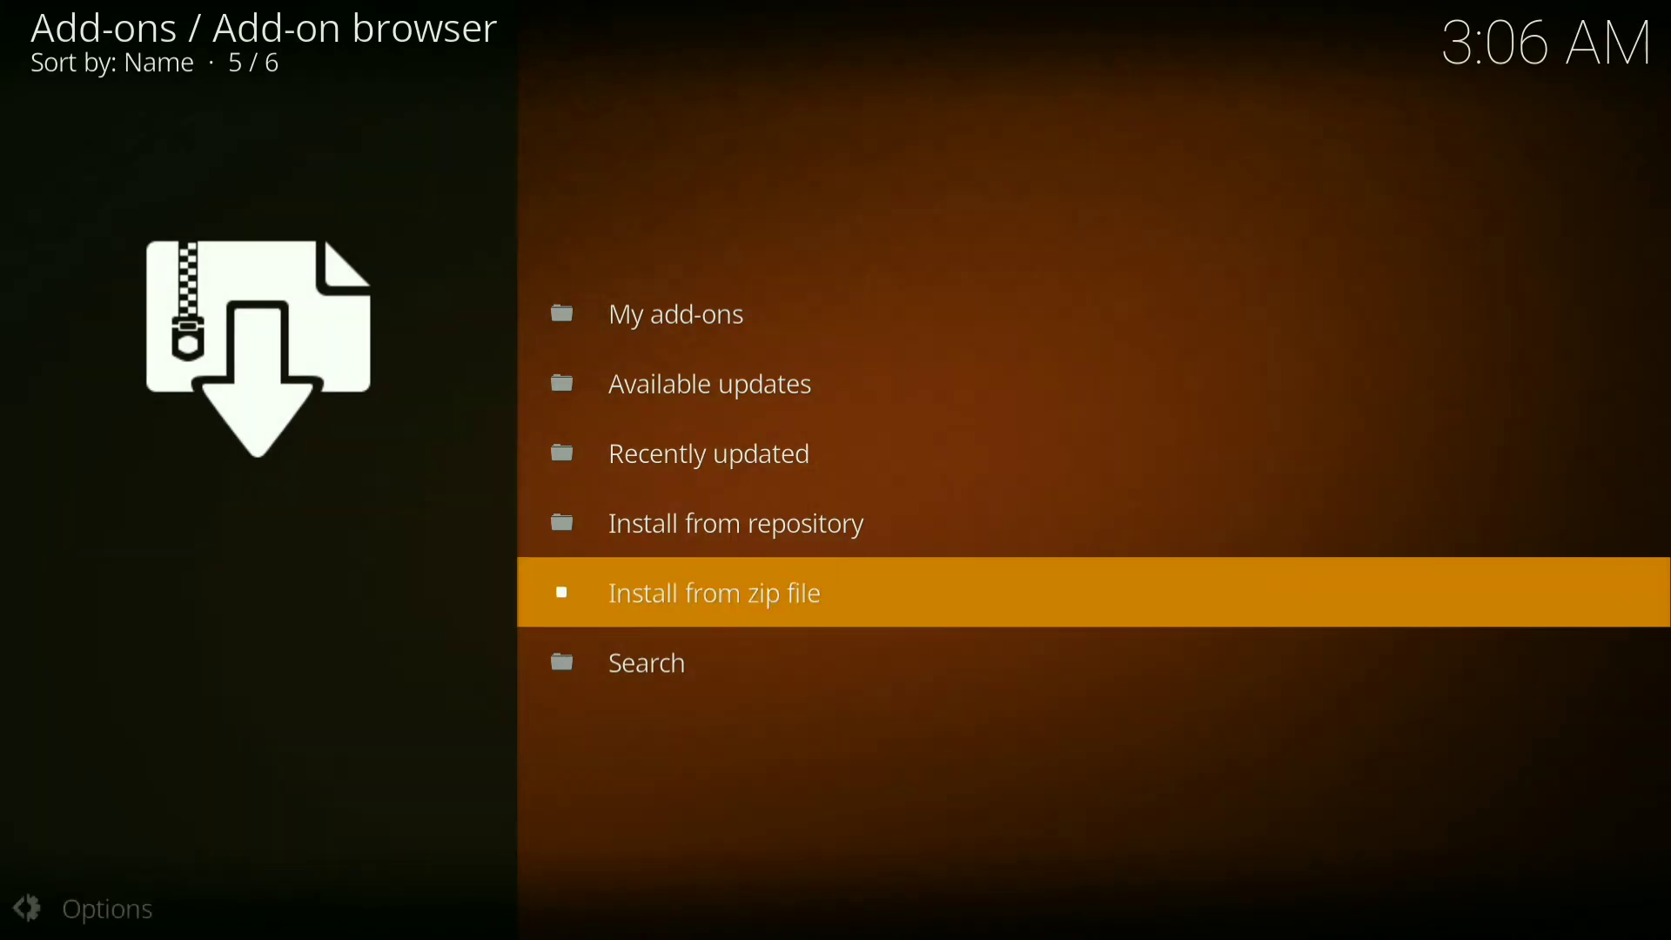
Open the Zero Tolerance Repository among the repositories available for installing add-ons
key("Up")
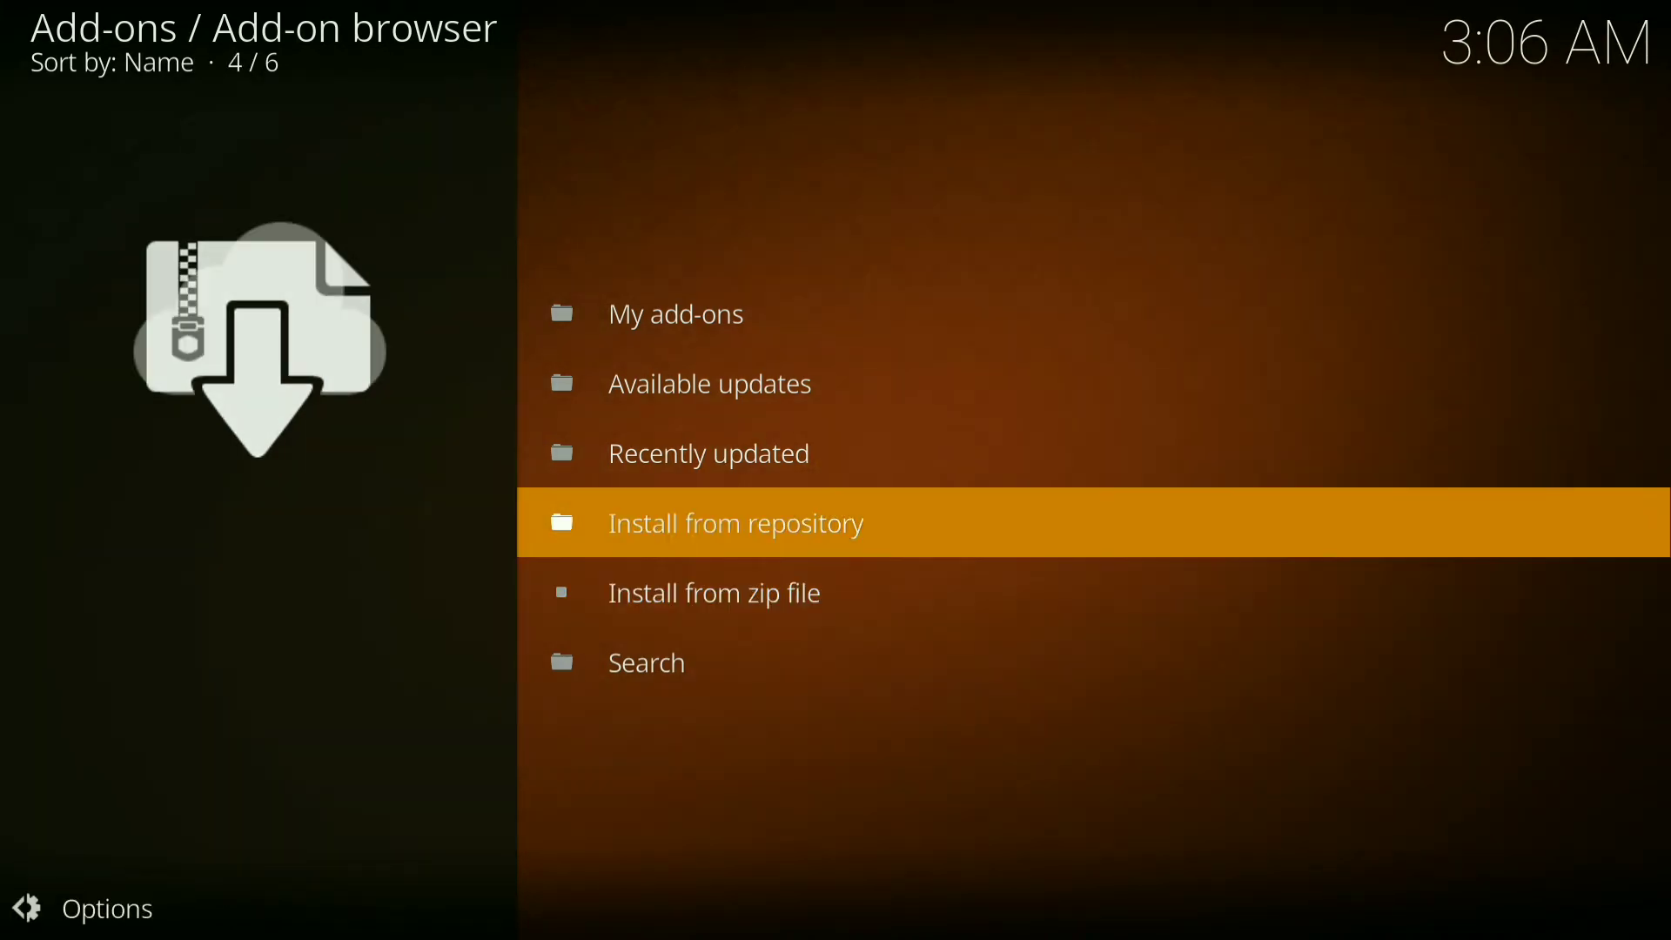
key("Return")
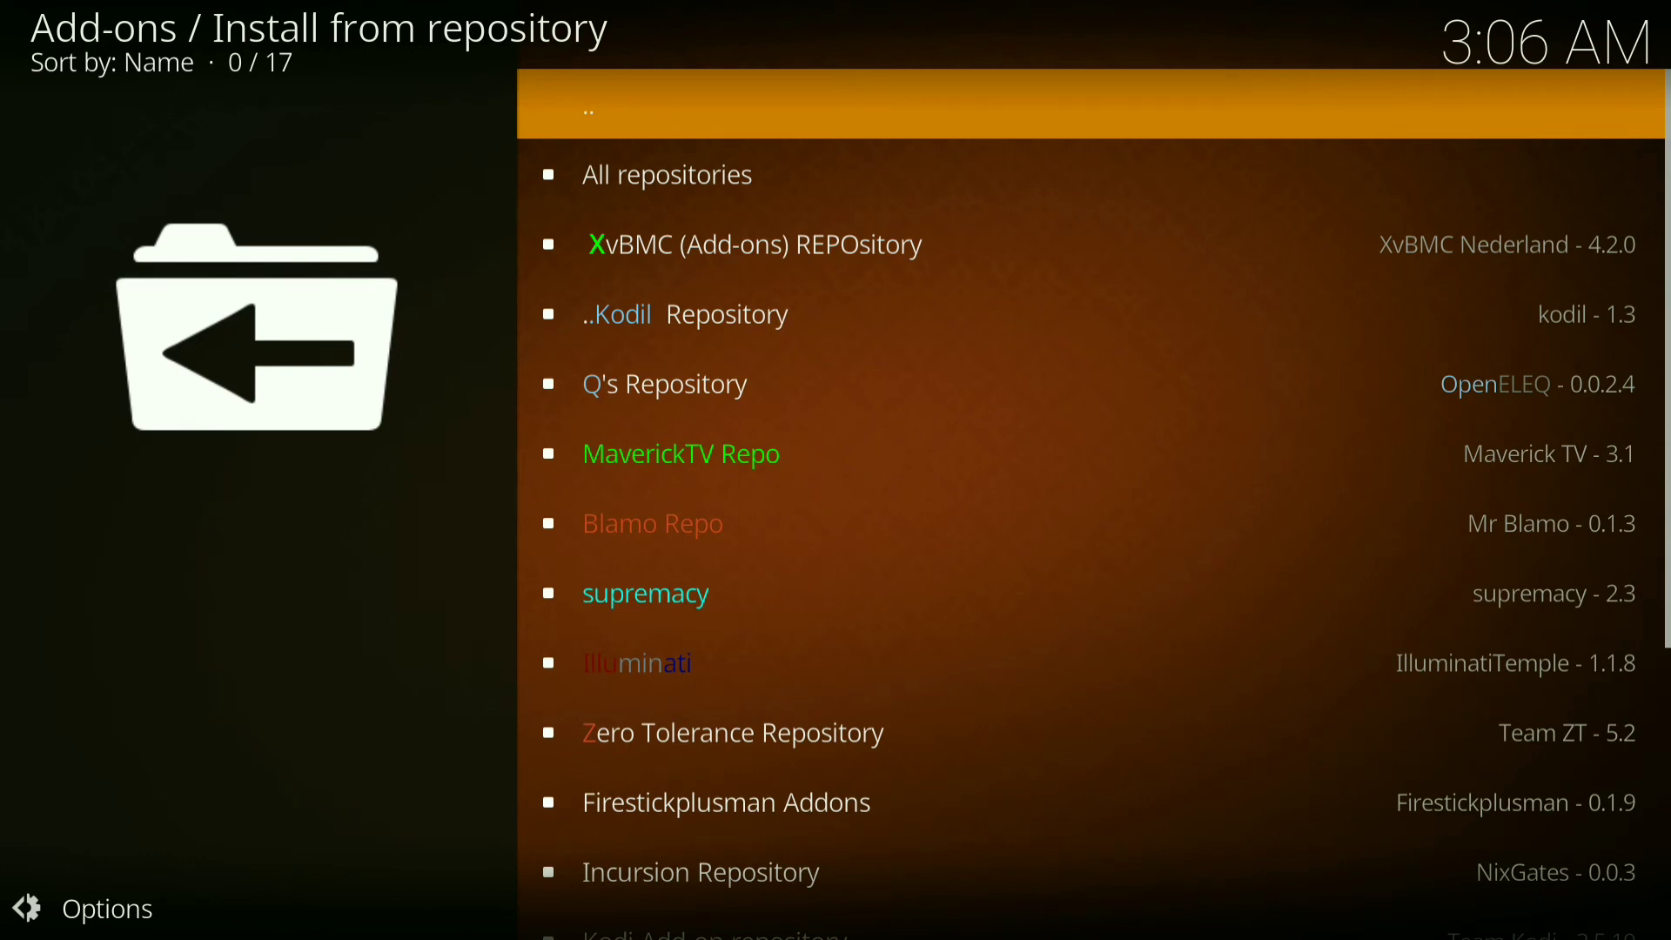
left_click(734, 733)
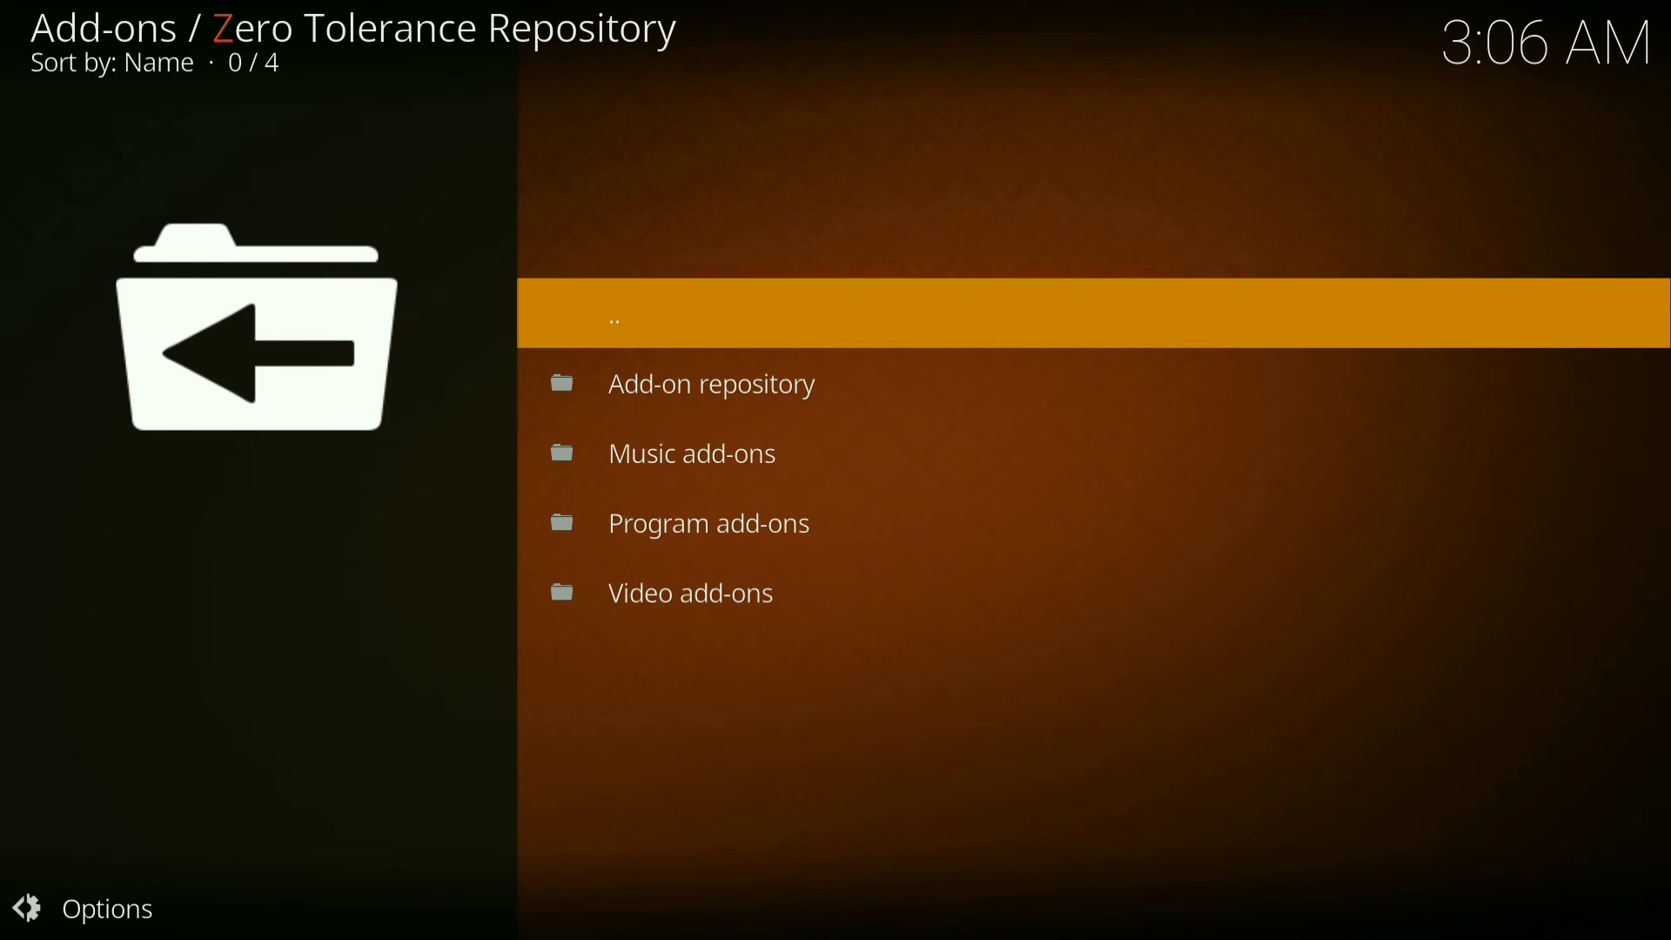
Install the Legacy add-on from the Zero Tolerance Repository's video add-ons
left_click(679, 593)
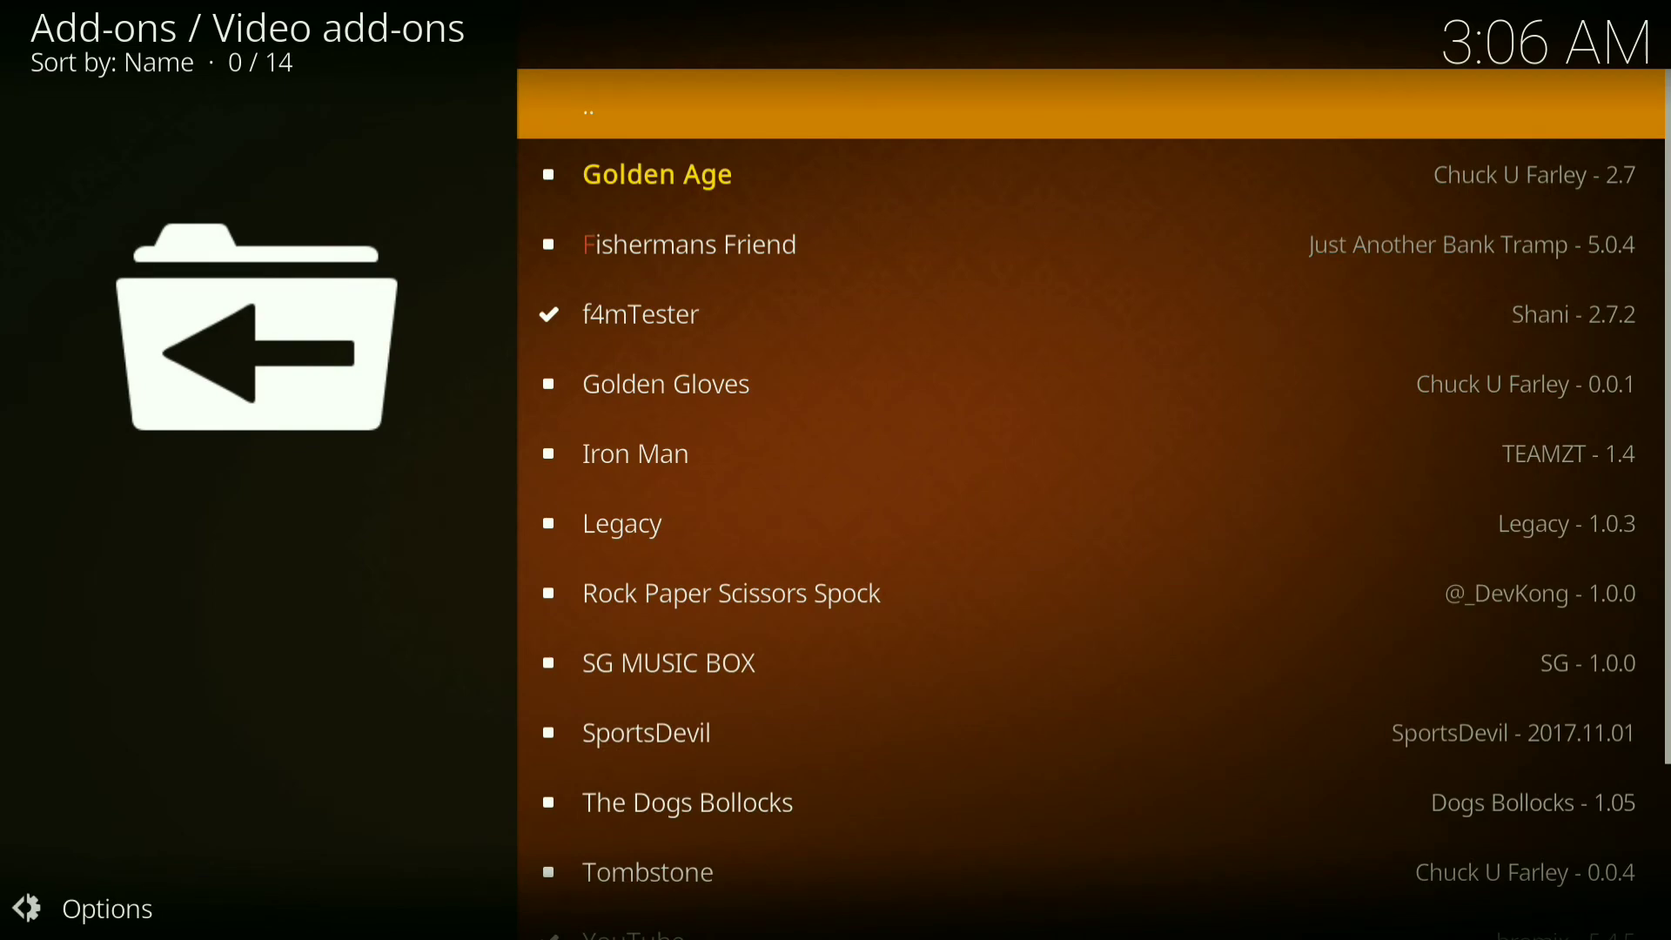
key("Down")
key("Down")
key("Down")
key("Down")
key("Down")
key("Down")
key("Down")
key("Down")
key("Up")
key("Up")
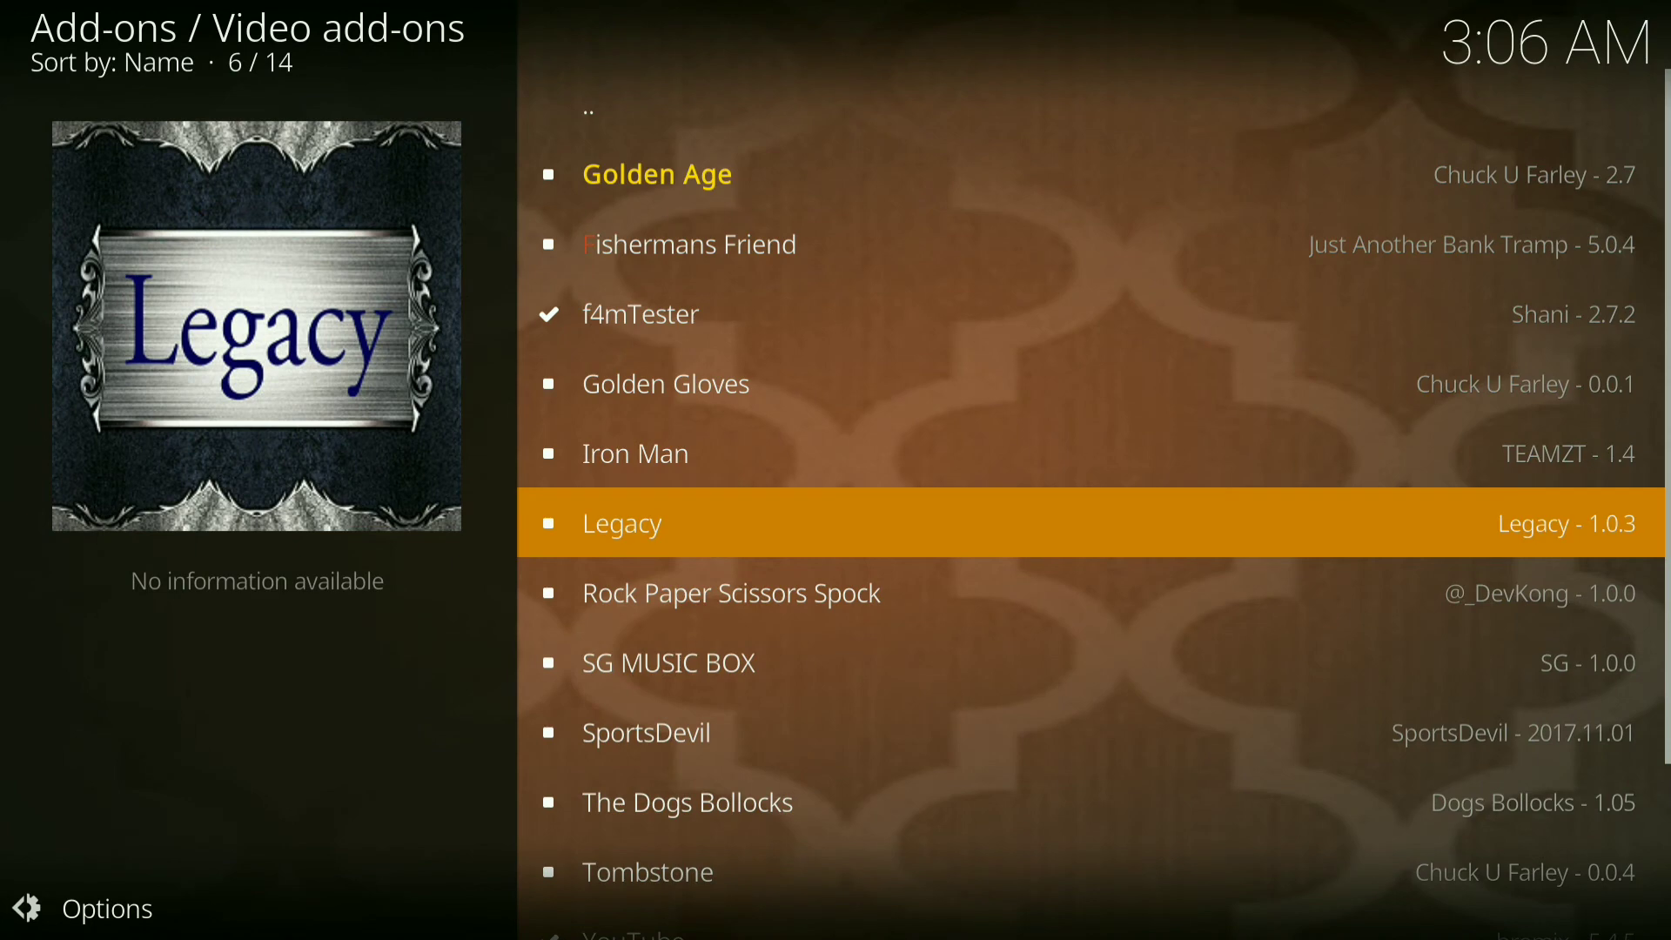
key("Return")
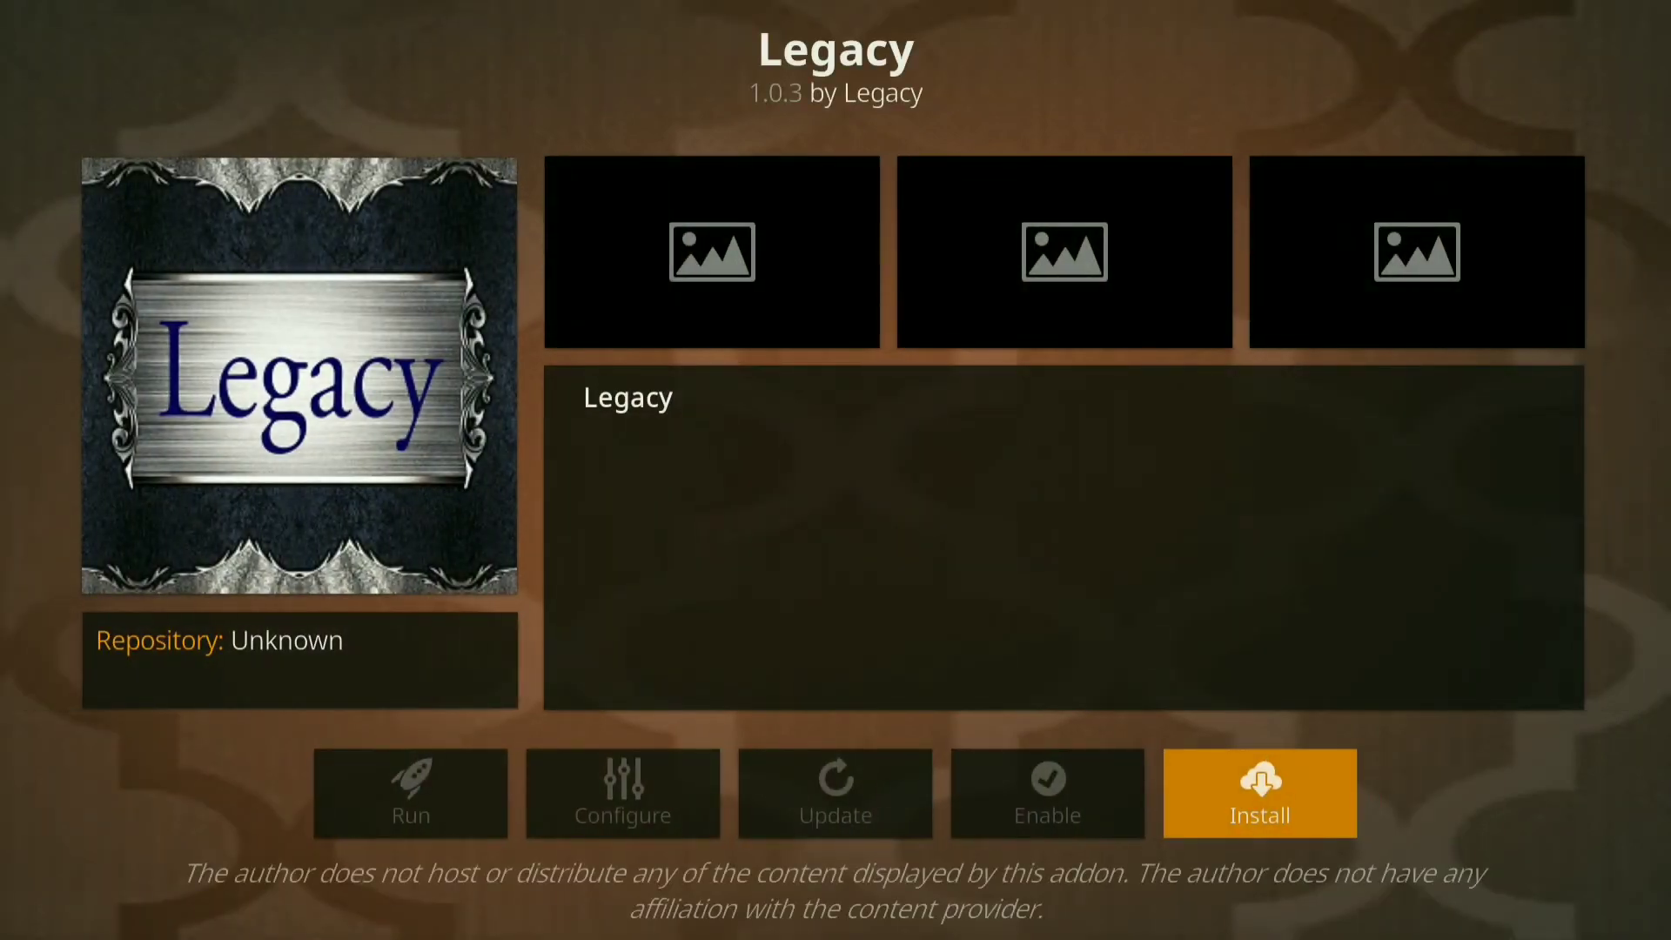
key("Return")
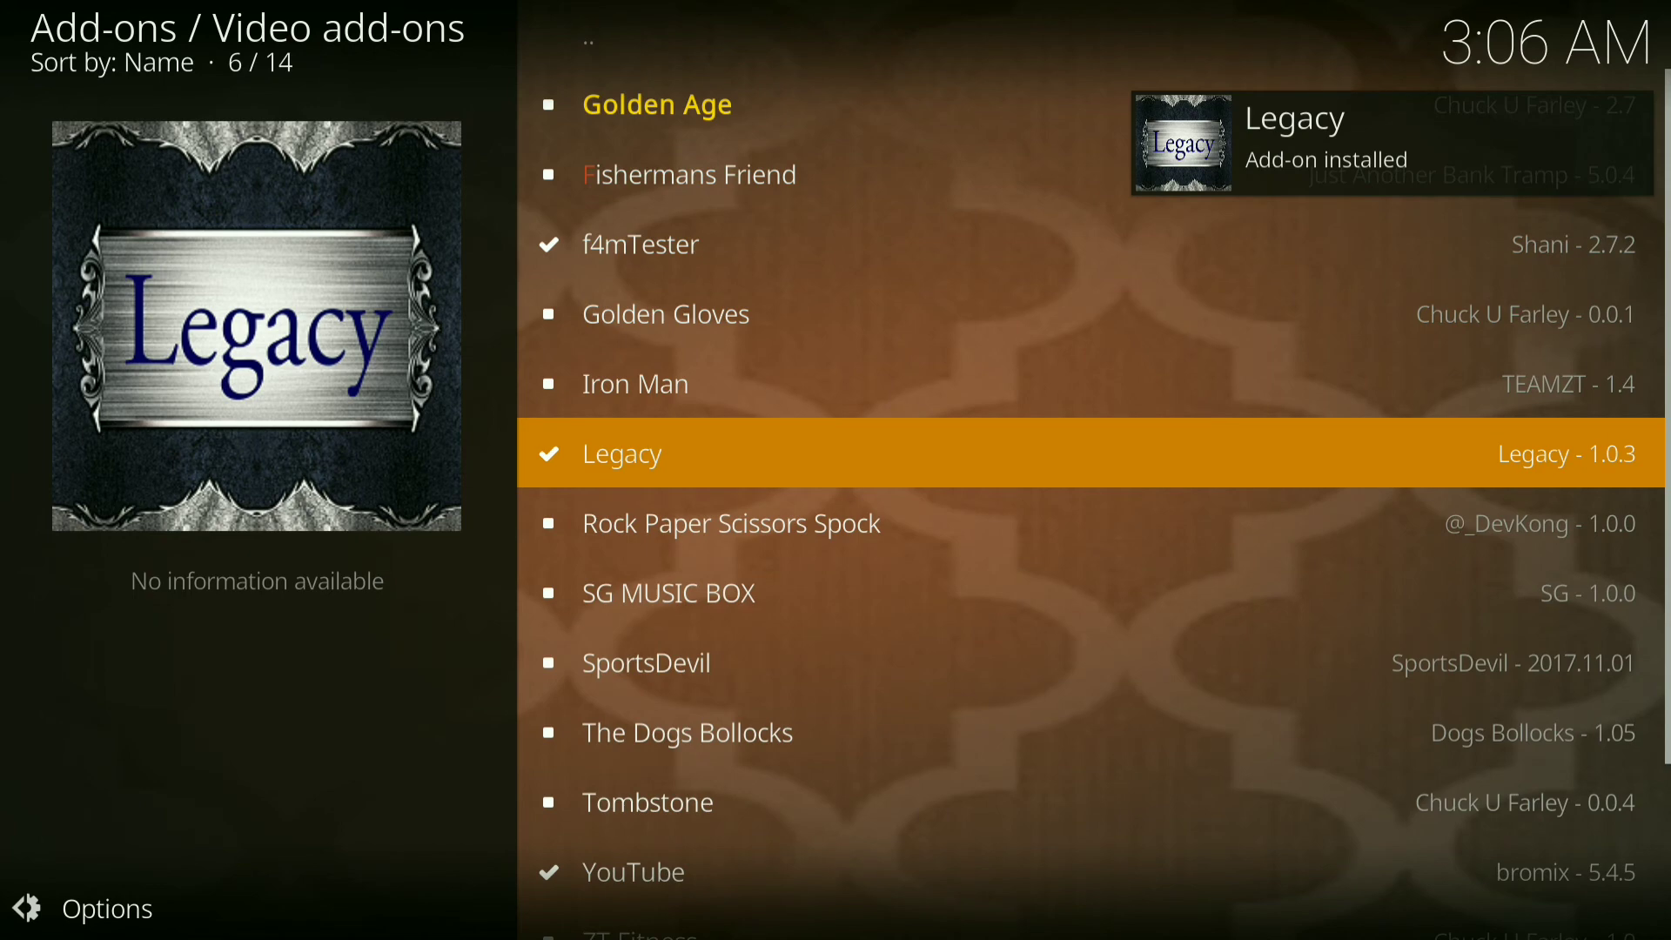
Leave the repository listings and return to the main Add-ons screen
key("BackSpace")
key("BackSpace")
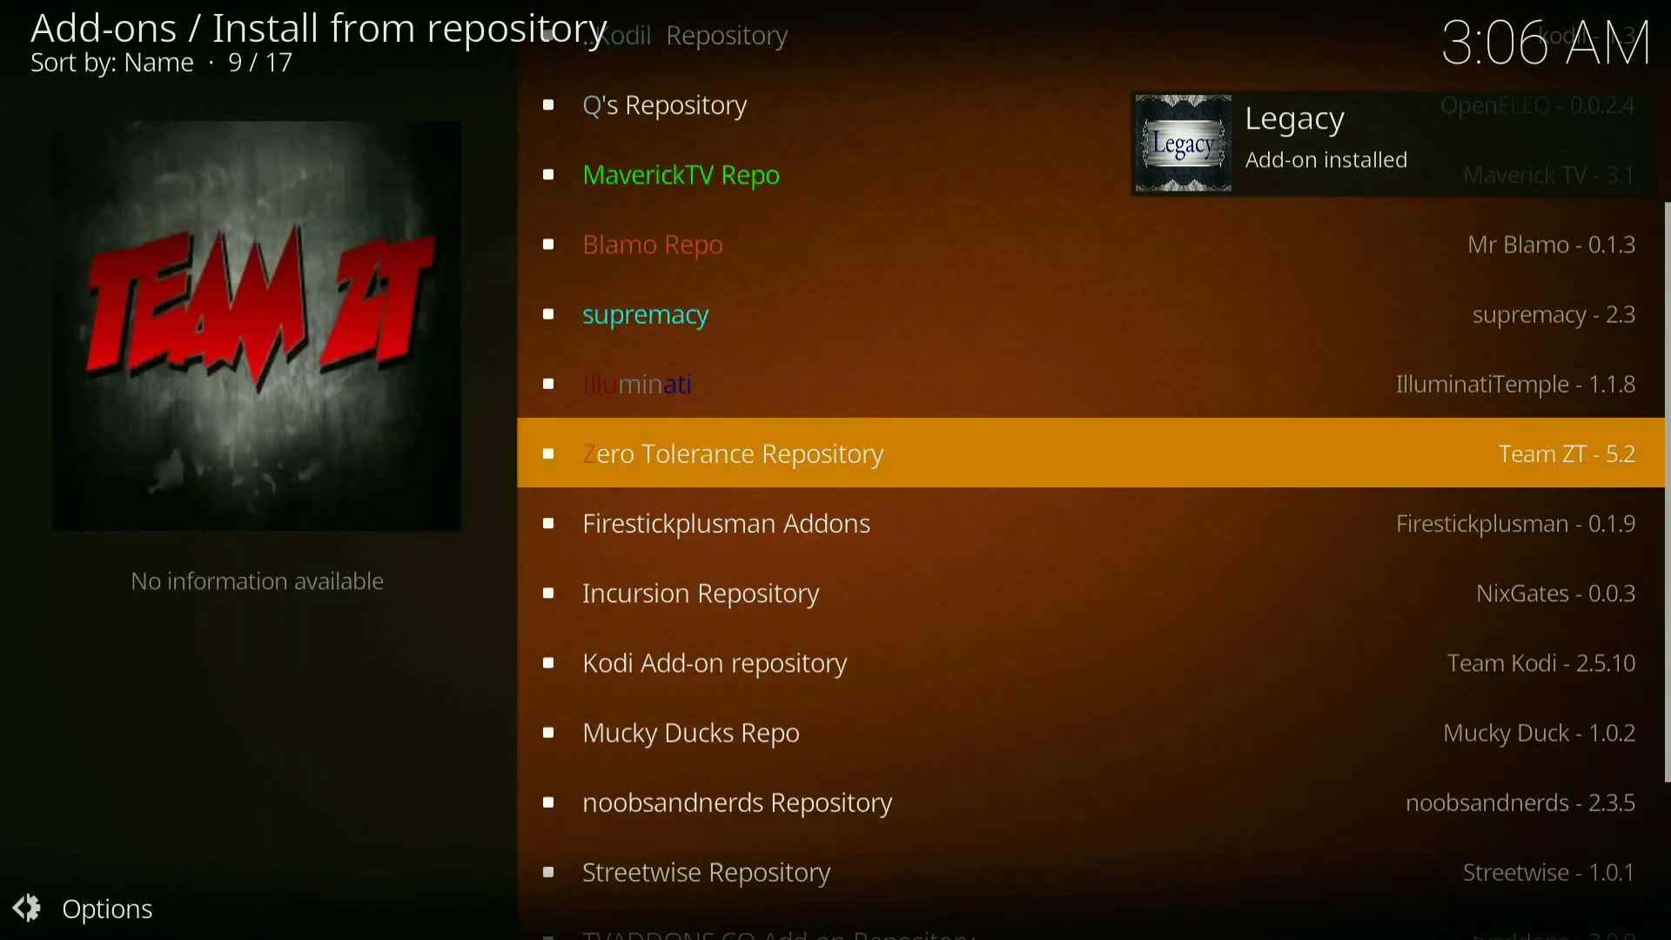
key("BackSpace")
key("BackSpace")
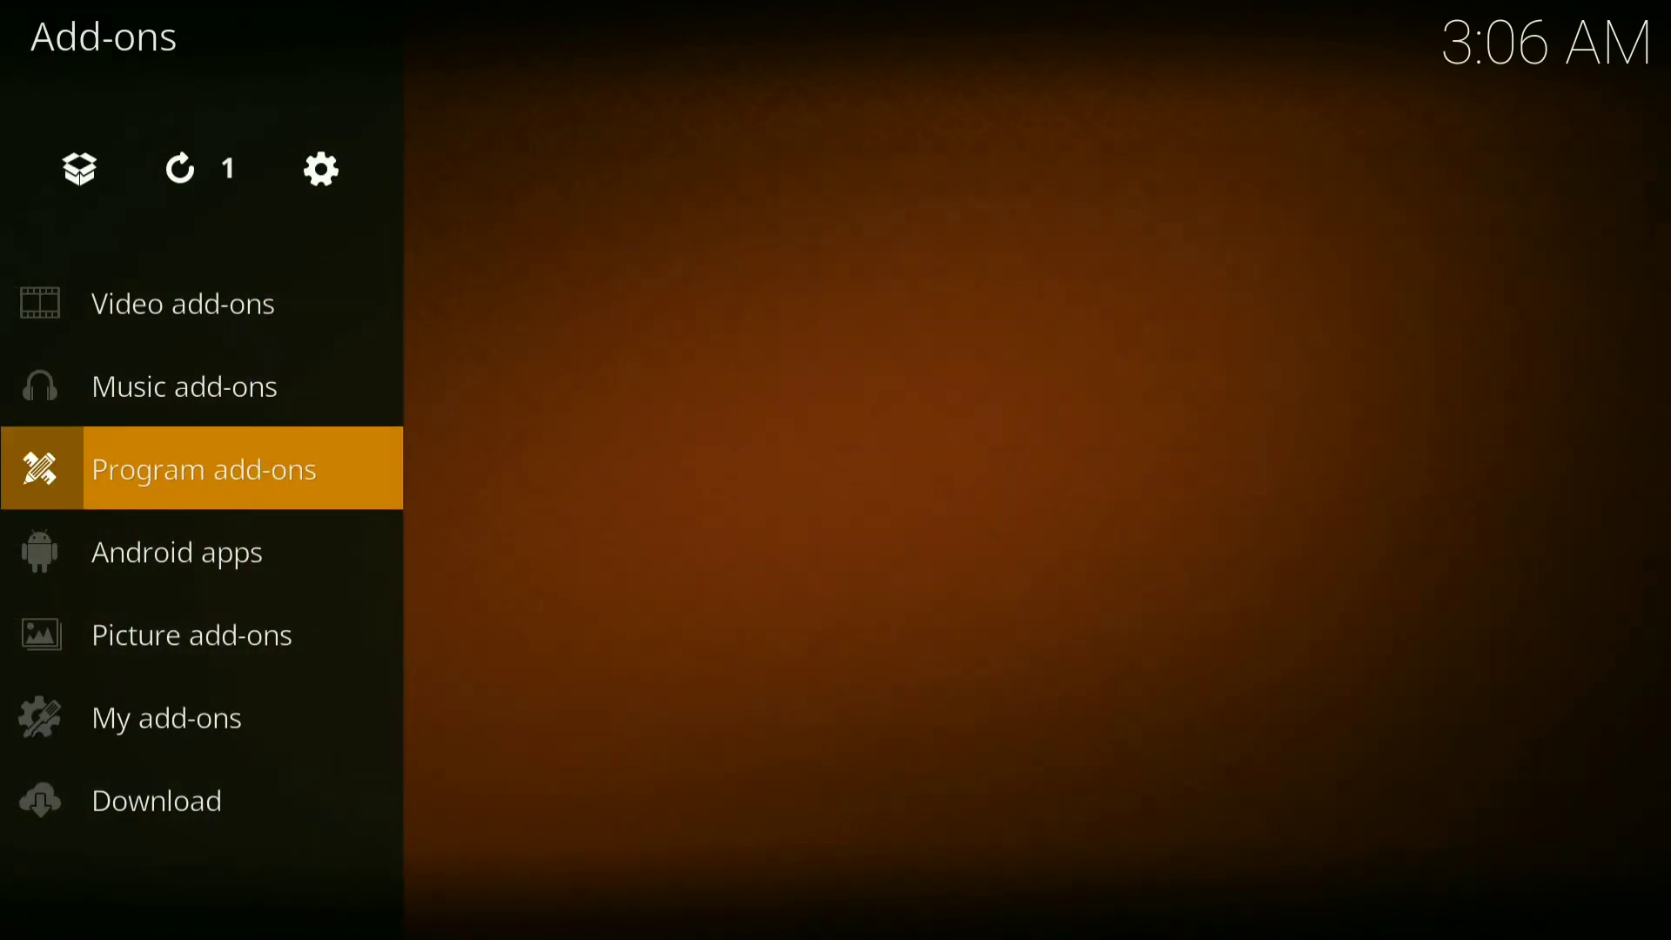
Launch Legacy from the installed video add-ons and open its Movies category
key("Down")
key("Up")
key("Up")
key("Up")
key("Right")
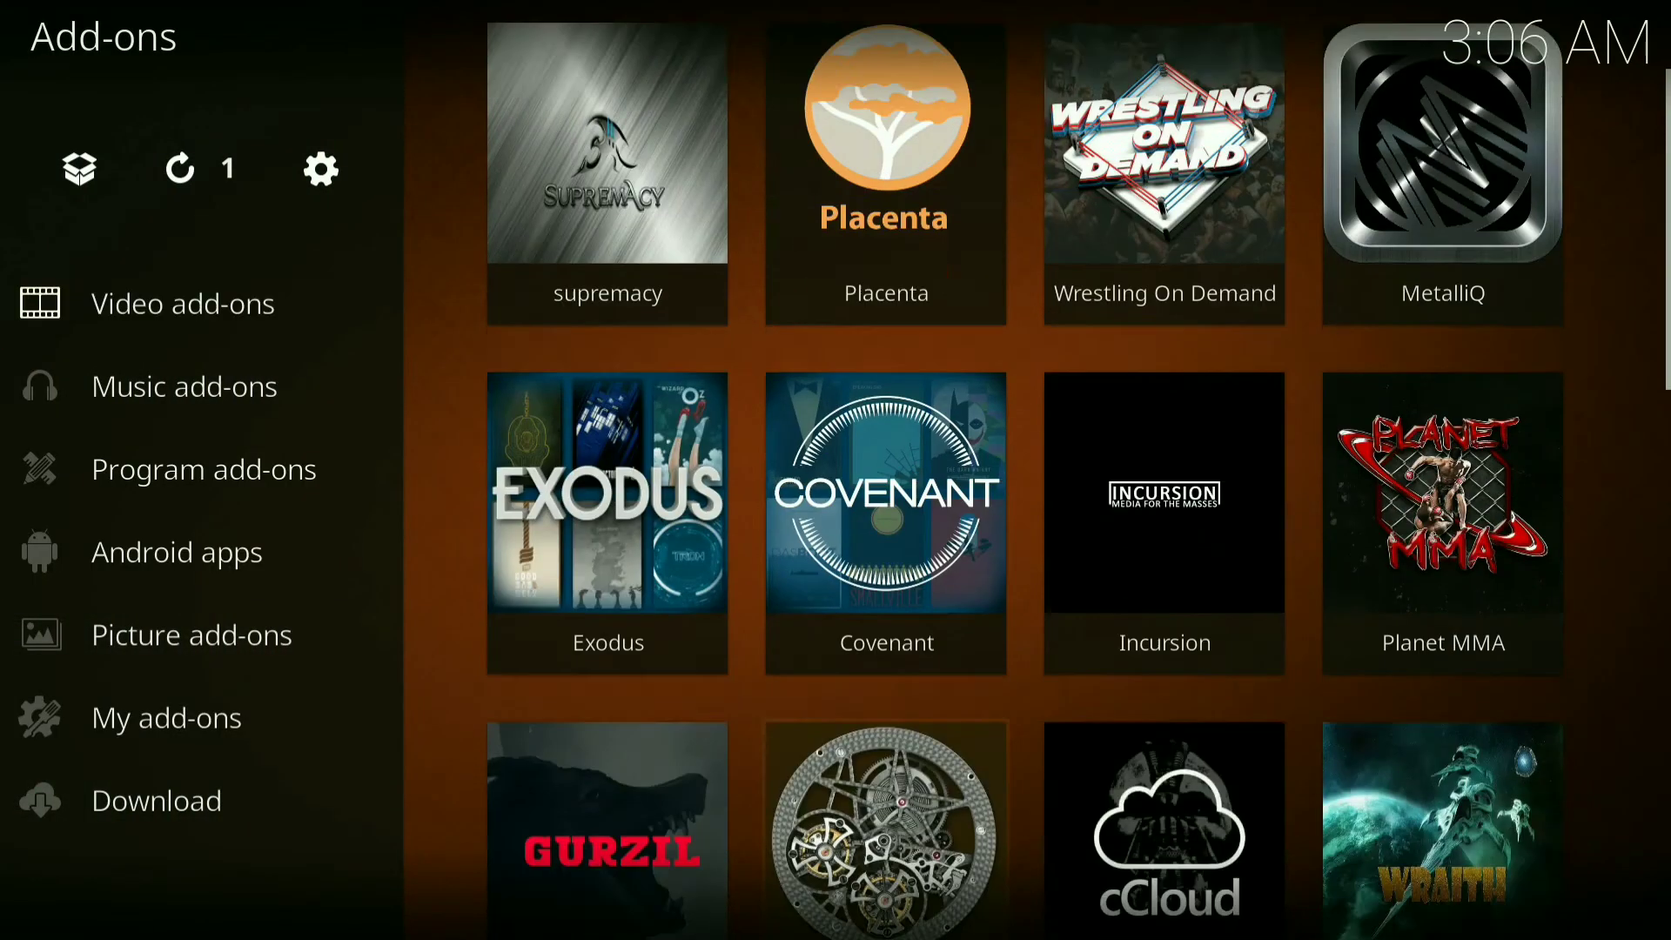
key("Down")
key("Down")
key("Down")
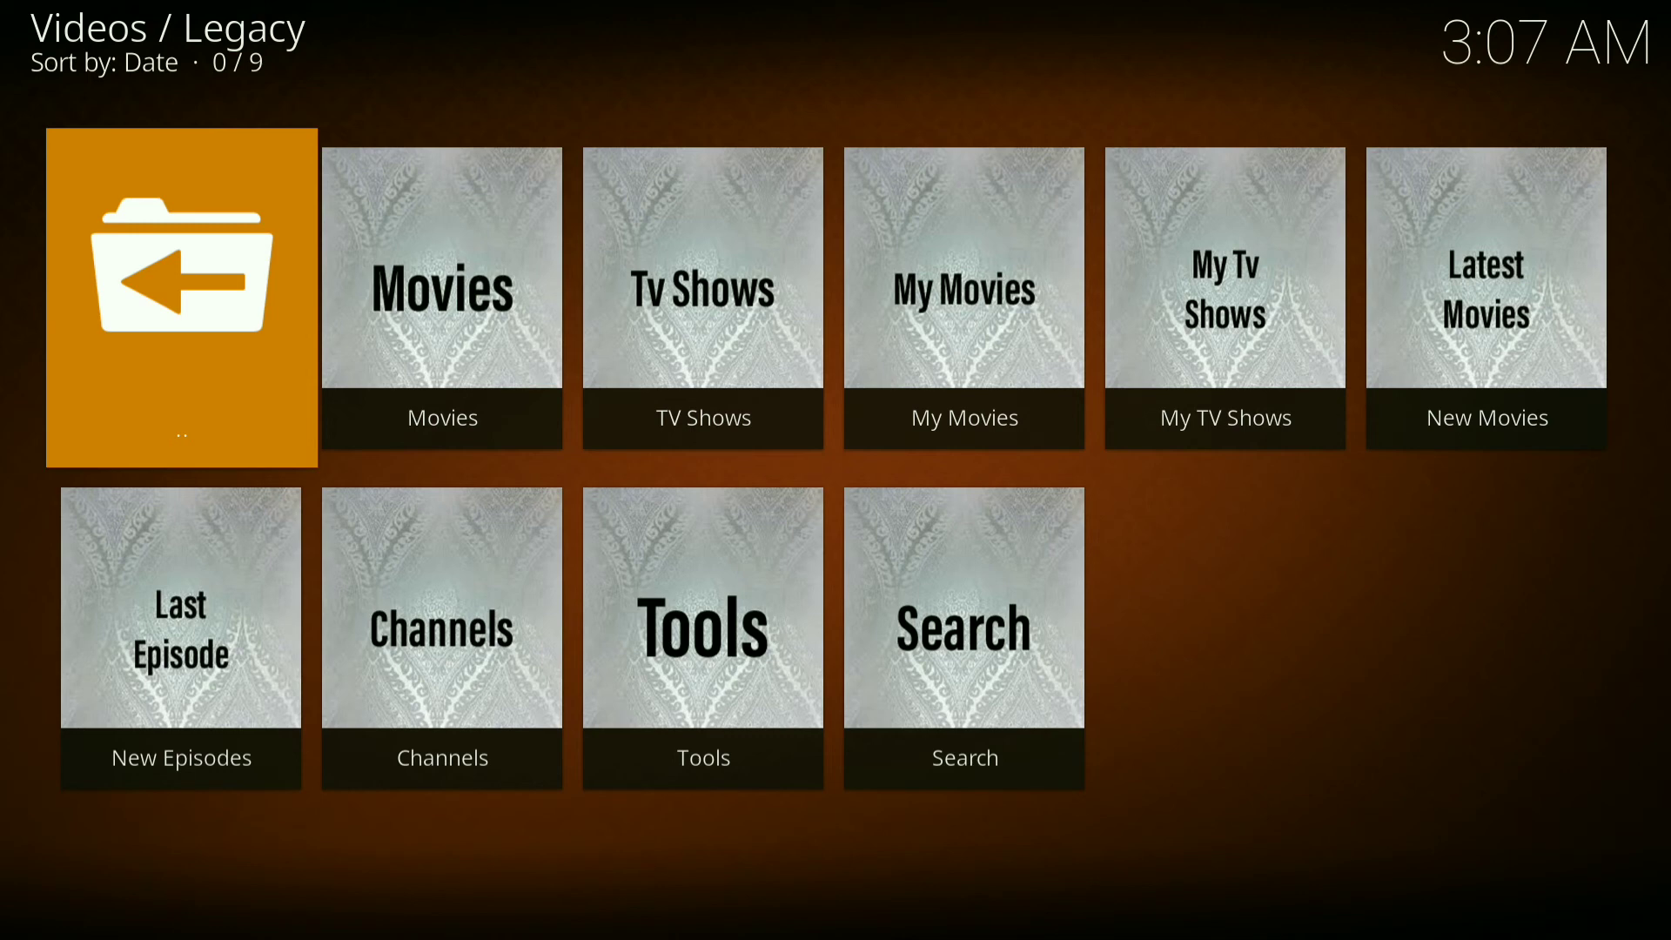
key("Right")
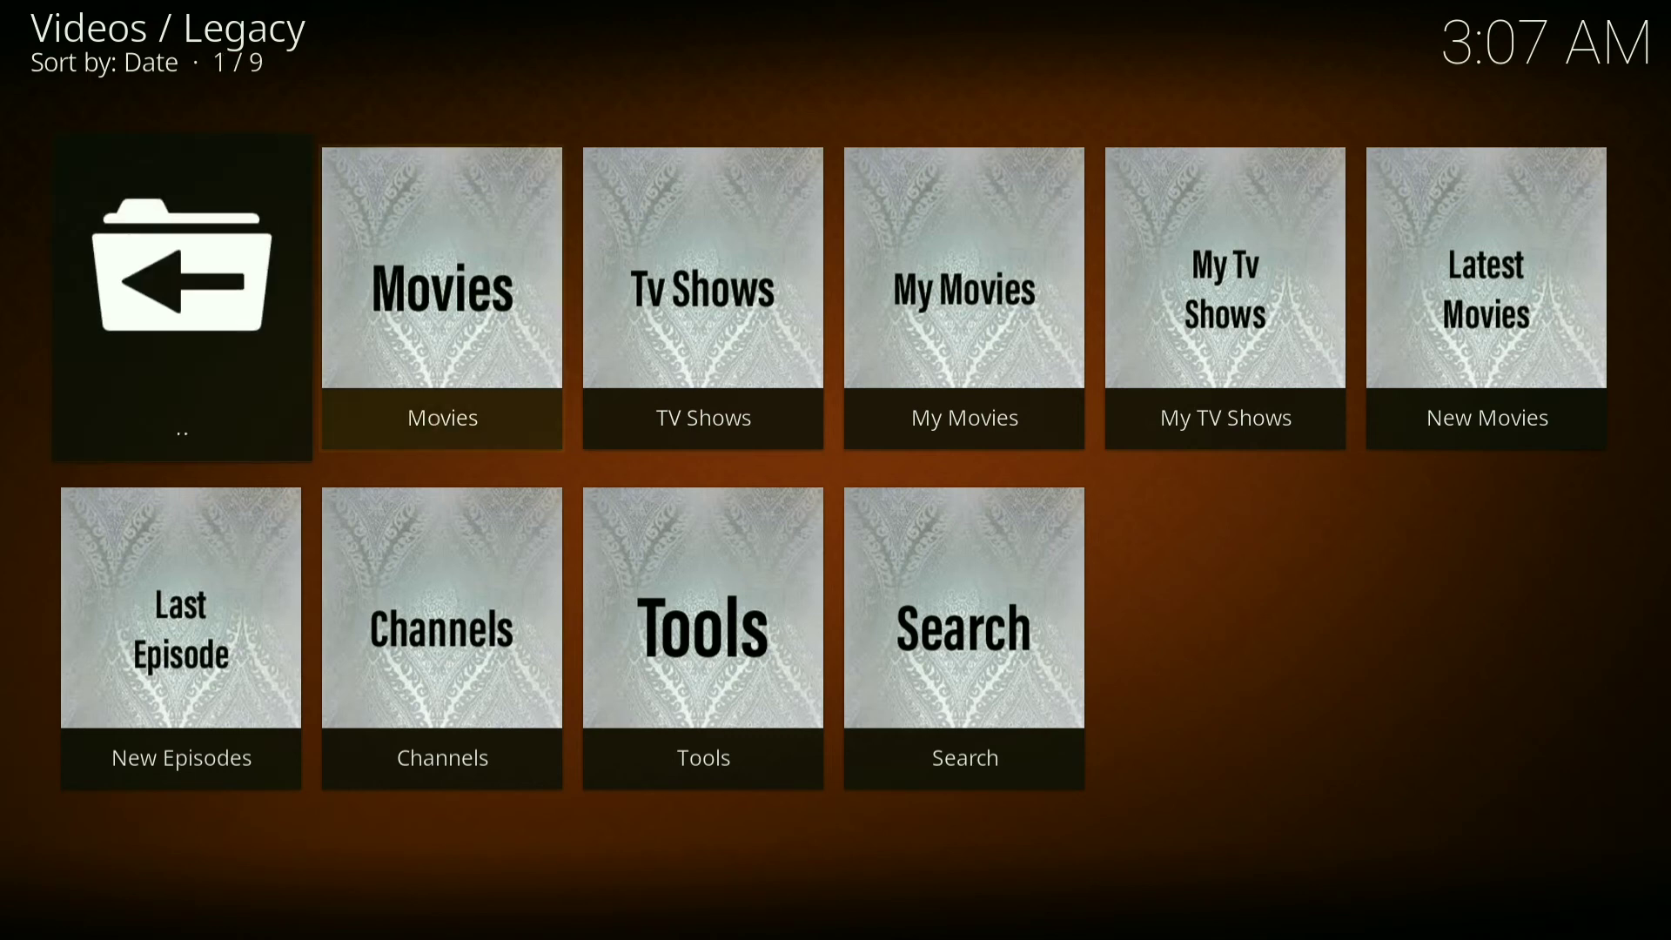
key("Return")
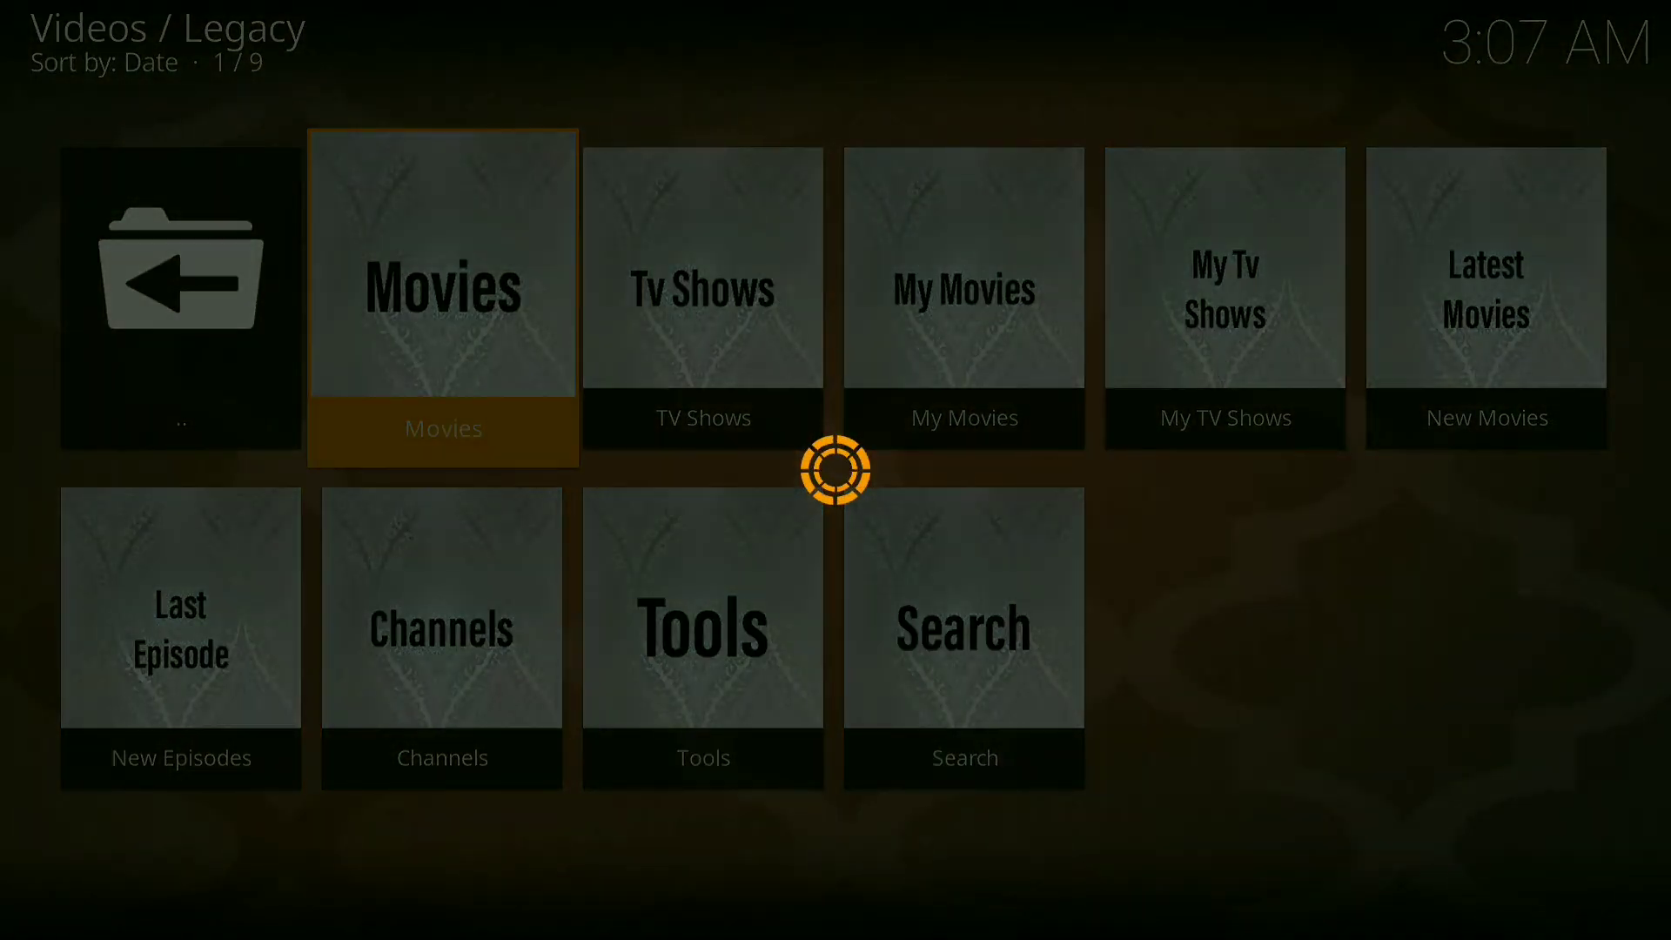